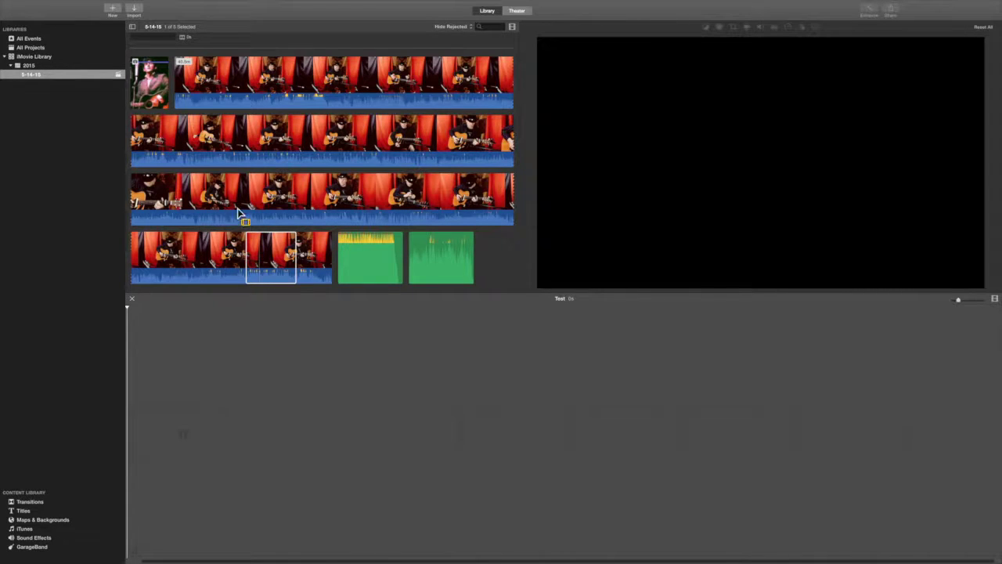
Play the chosen guitar clip range in the viewer to preview it
key("space")
scroll(244, 168, "up", 2)
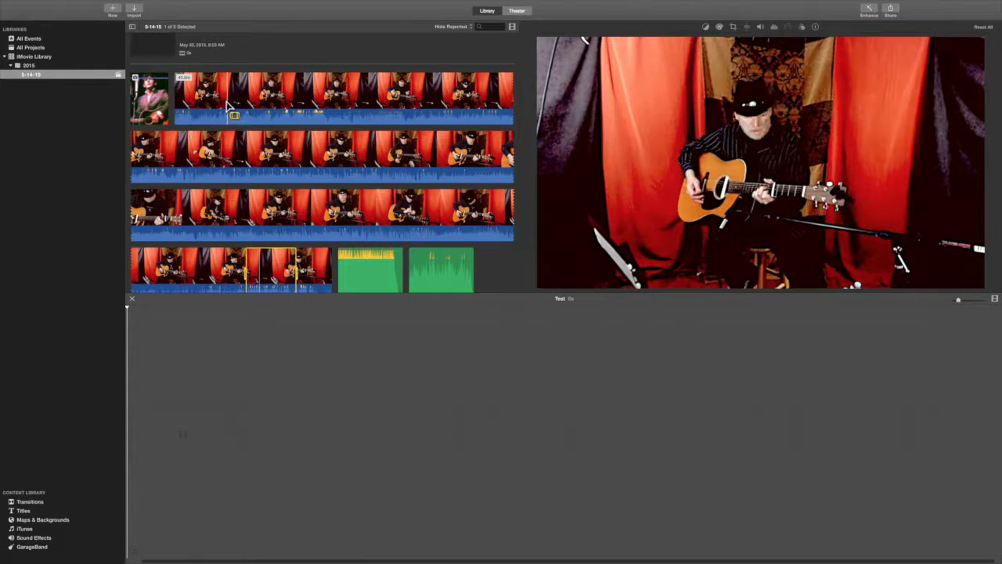
scroll(269, 179, "down", 1)
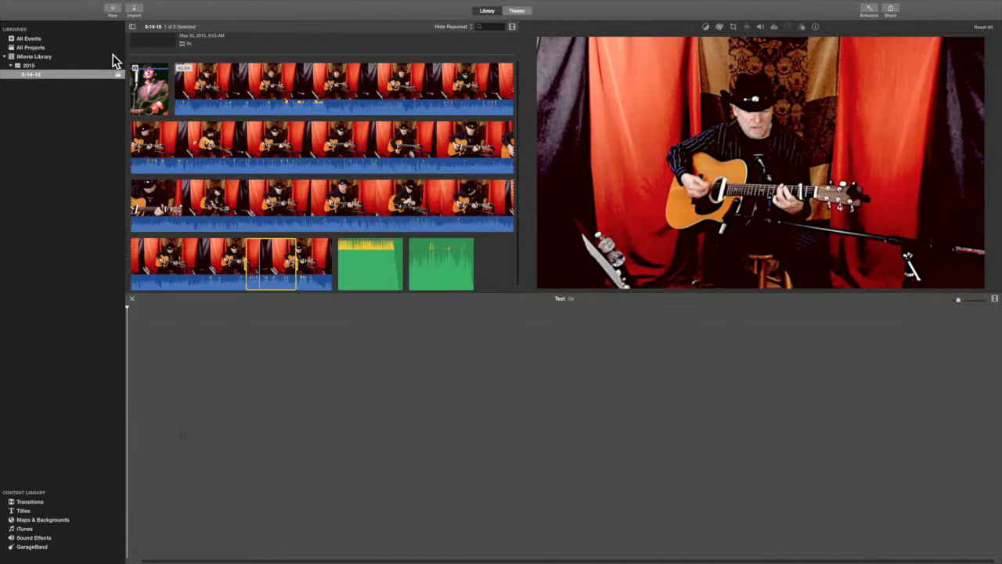
mouse_move(84, 6)
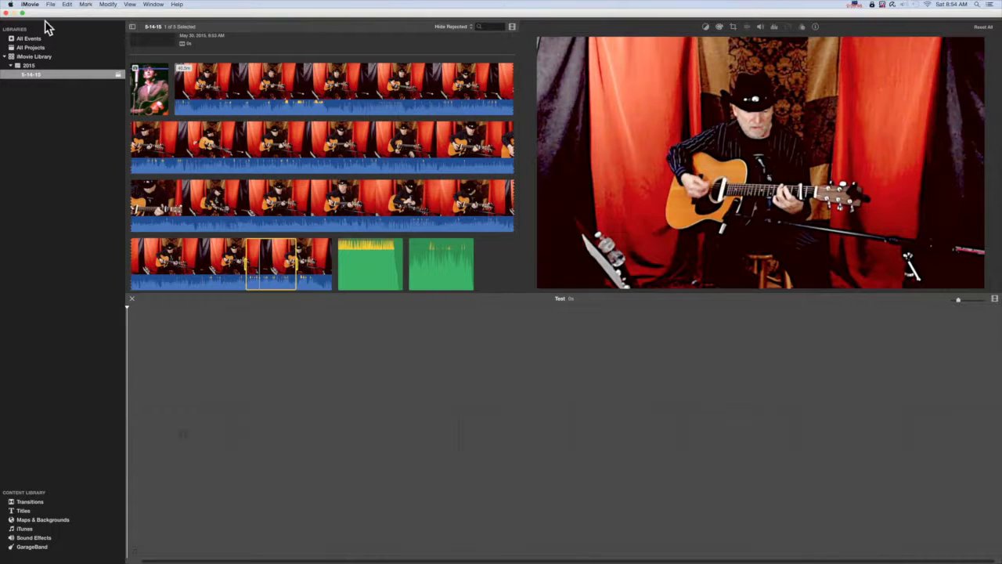
left_click(50, 5)
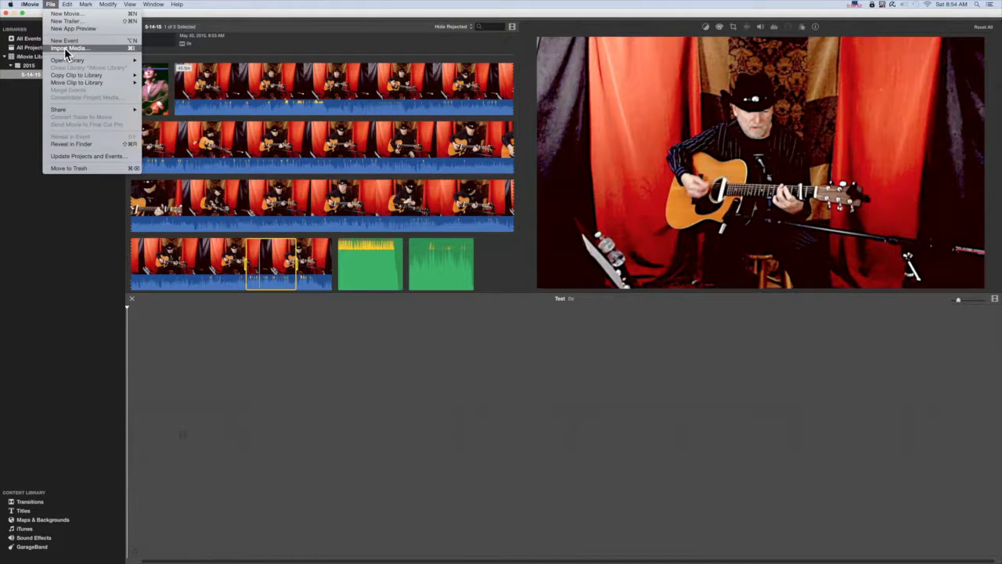
left_click(65, 48)
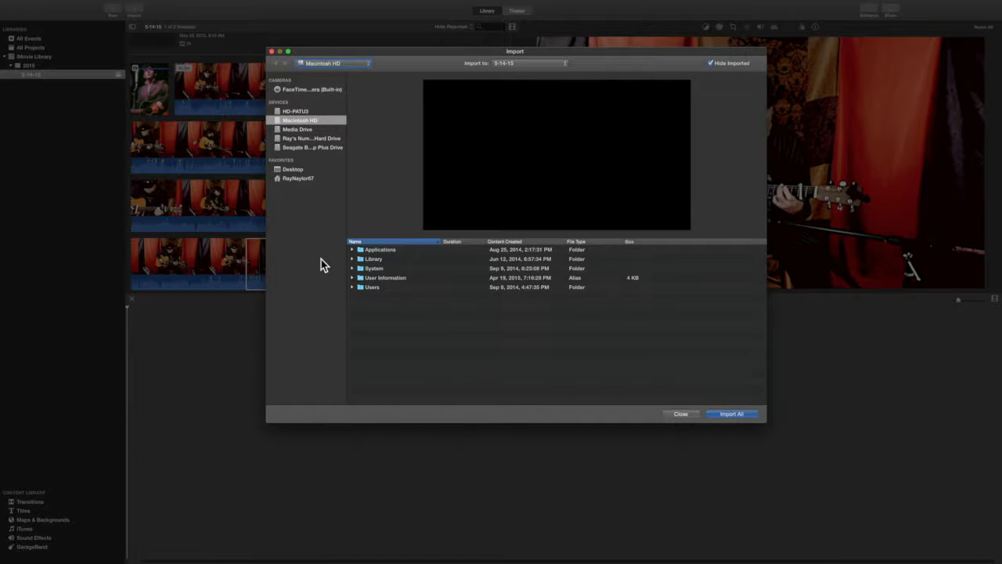
left_click(297, 129)
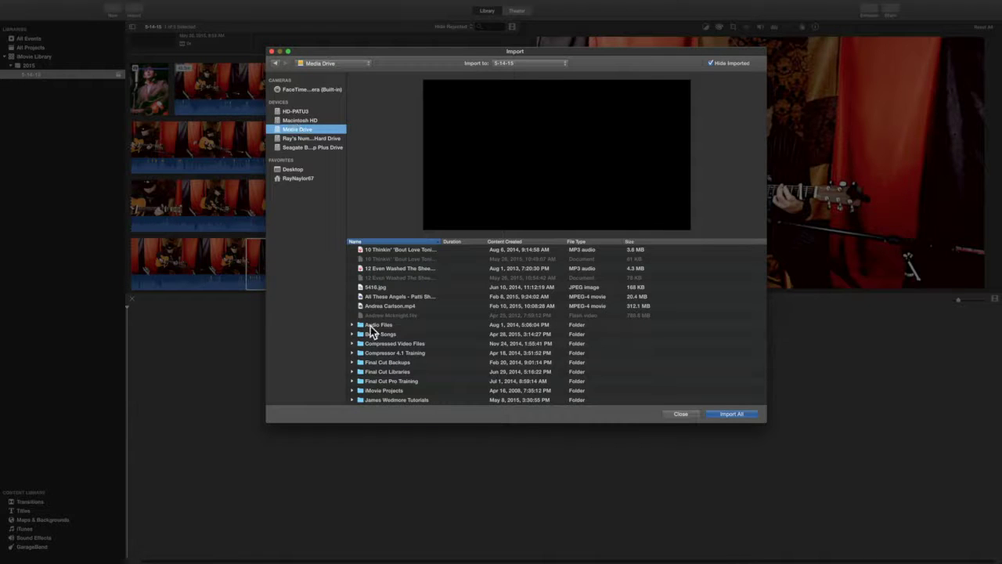
left_click(307, 121)
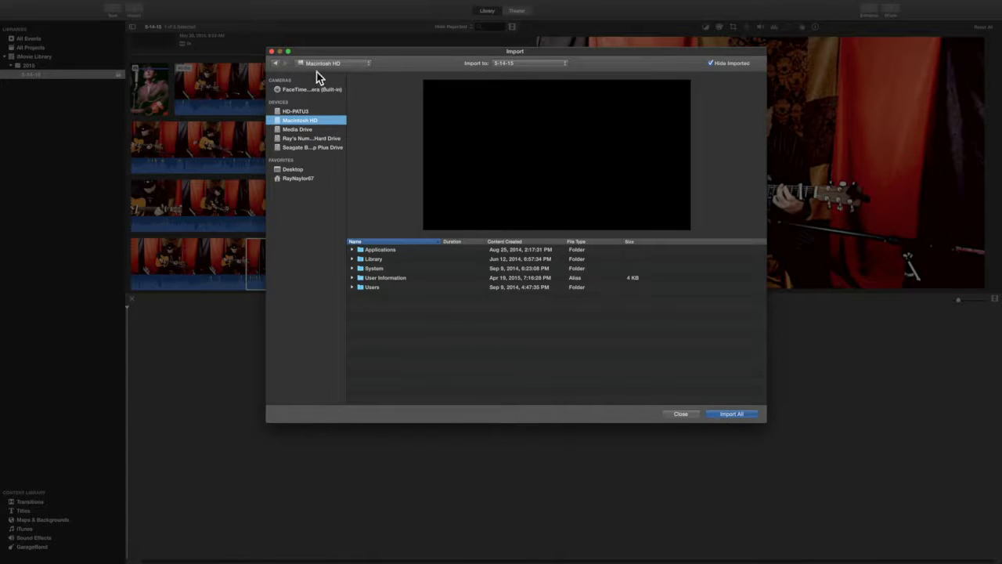
left_click(271, 52)
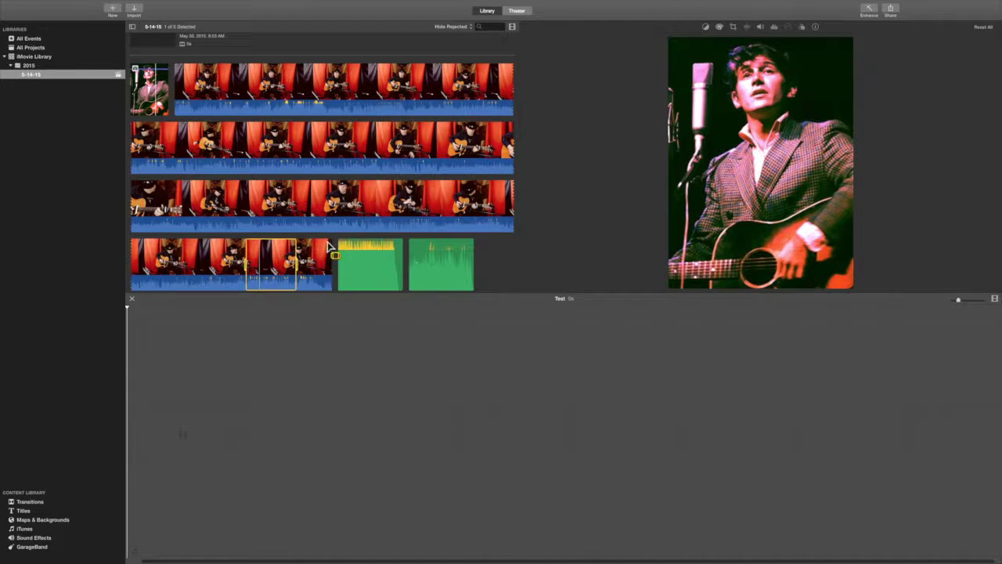
Add a marked range of the top guitar clip to the timeline and trim it to about 26.8 seconds
left_click_drag(217, 97, 320, 97)
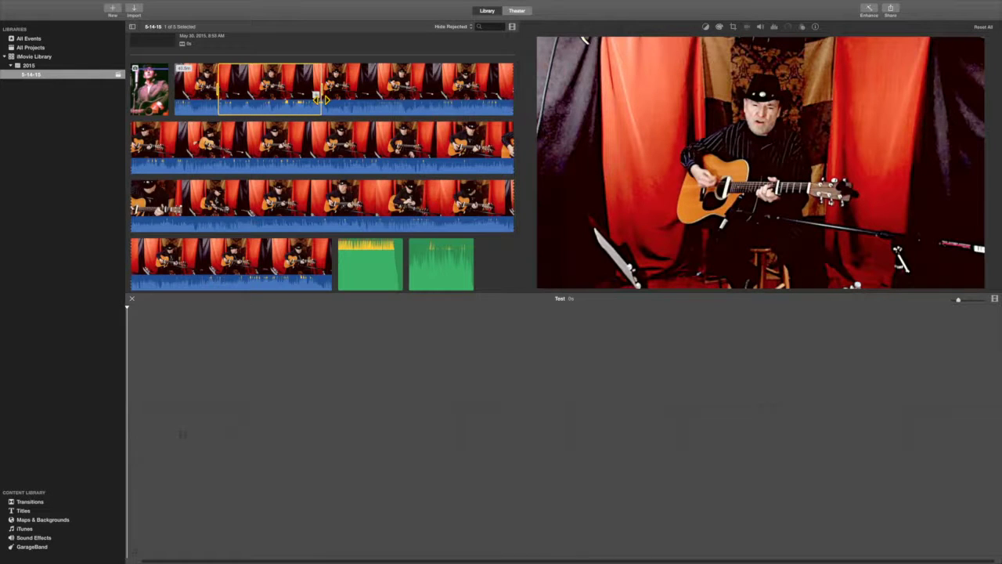
left_click_drag(261, 101, 222, 431)
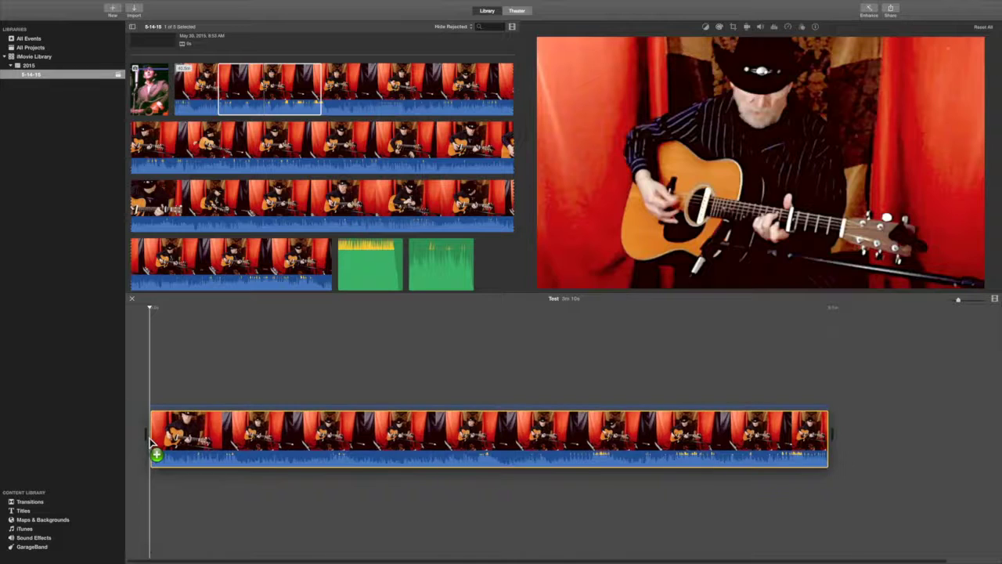
left_click(153, 444)
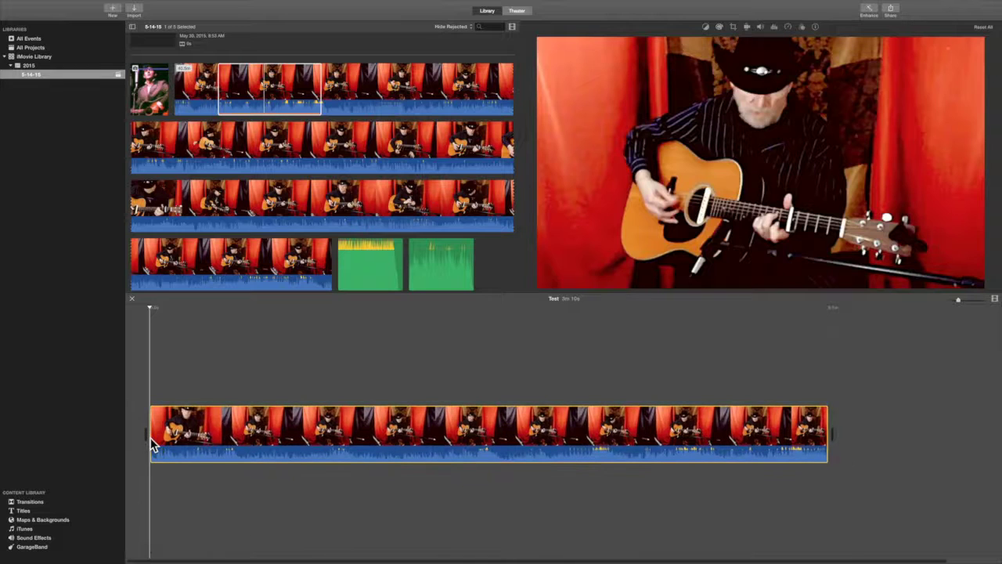
left_click(826, 418)
left_click(830, 416)
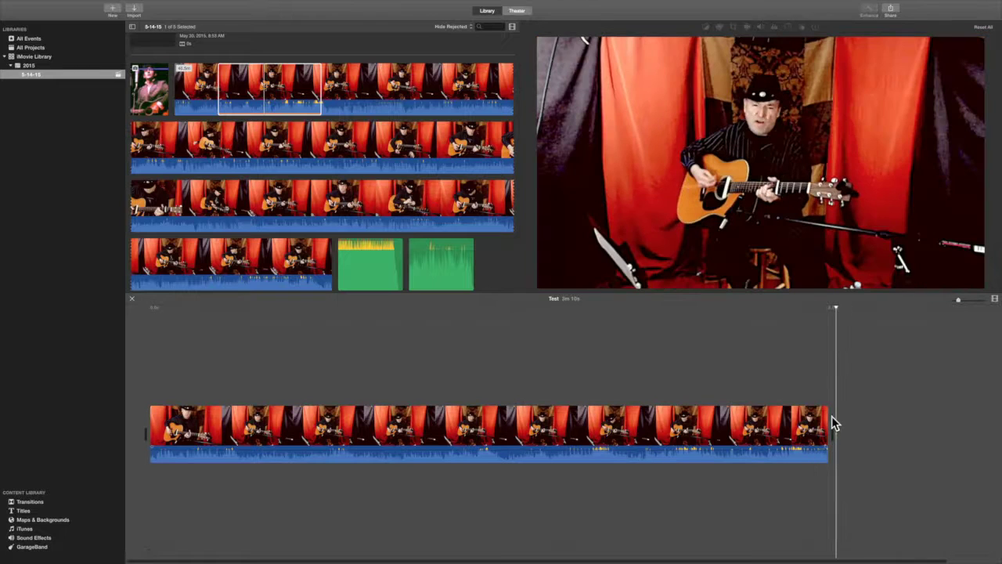
left_click(805, 396)
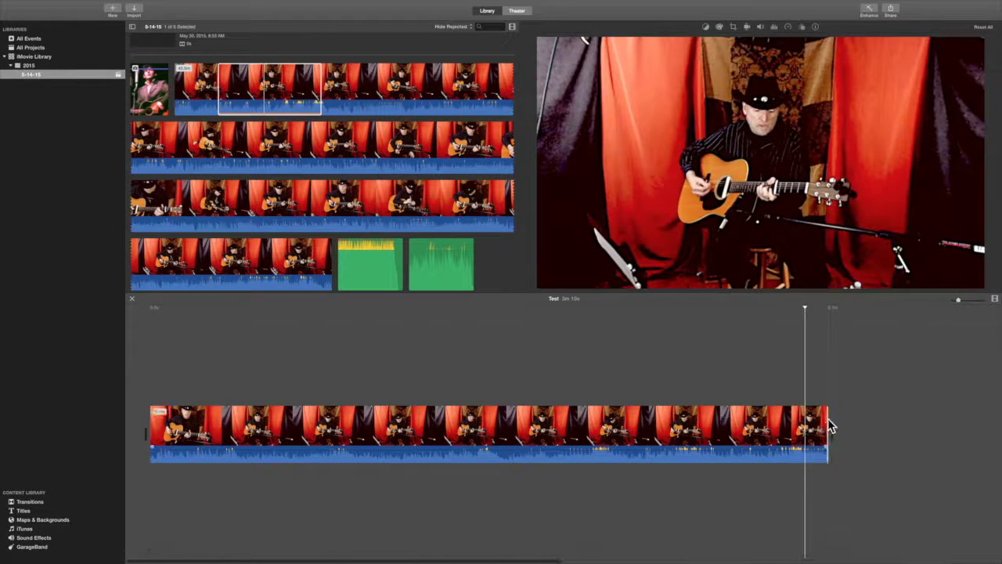
left_click(828, 426)
left_click(828, 419)
left_click(828, 419)
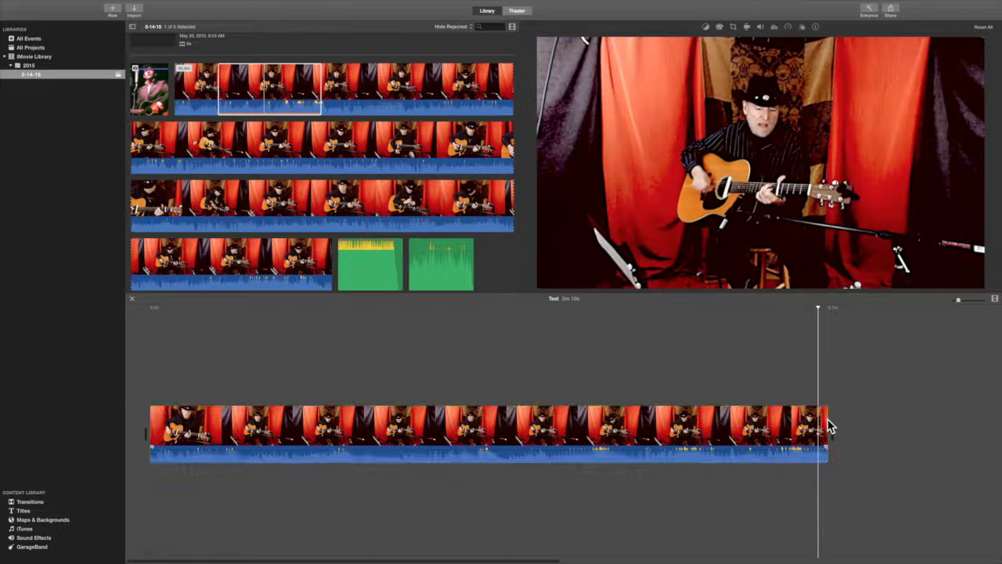
left_click(831, 421)
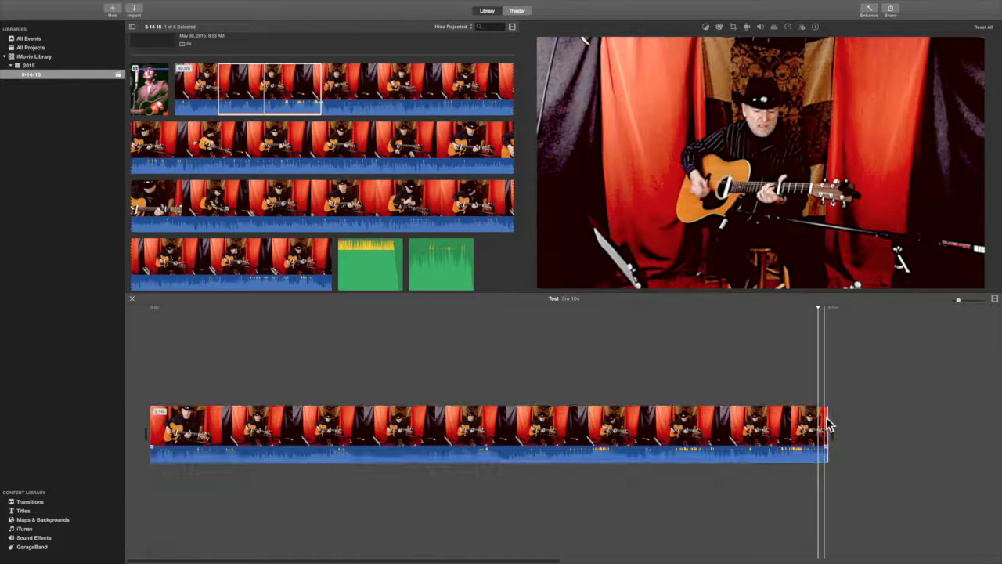
left_click_drag(829, 420, 251, 454)
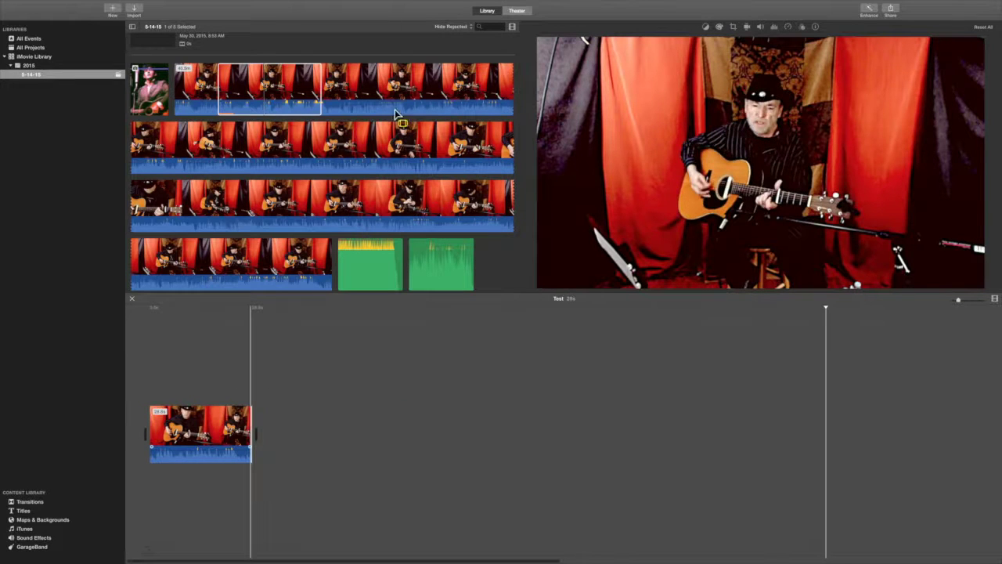
Add ranges of the second and third guitar clips after it, bringing the timeline to 3m 3s
left_click(181, 156)
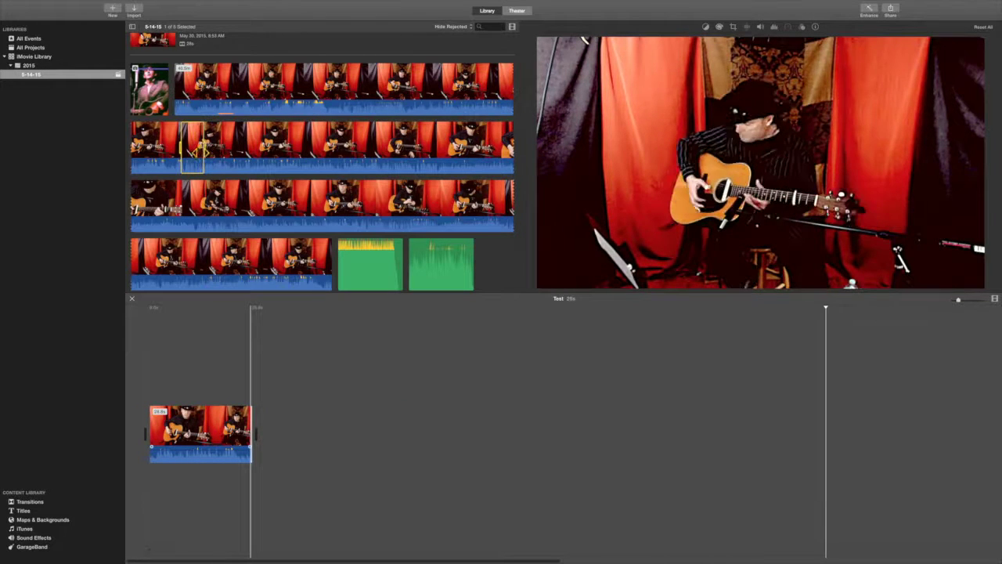
left_click_drag(188, 152, 264, 431)
left_click(278, 191)
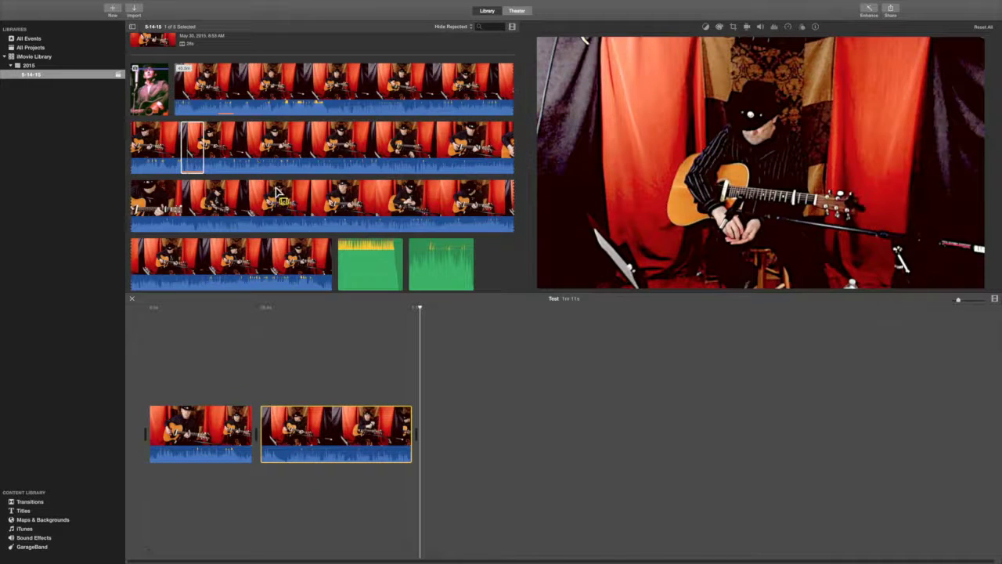
left_click_drag(307, 204, 423, 435)
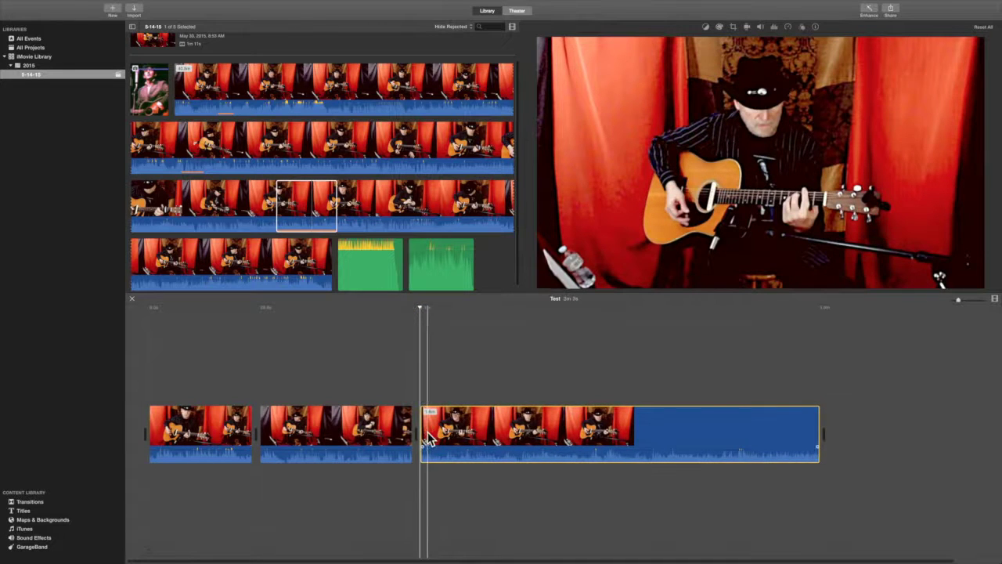
left_click(686, 374)
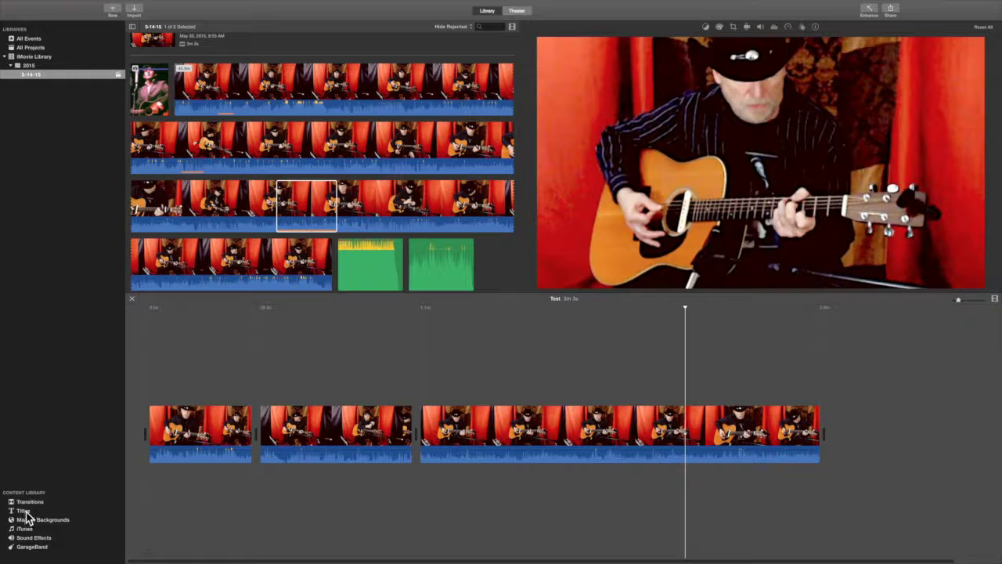
left_click(25, 512)
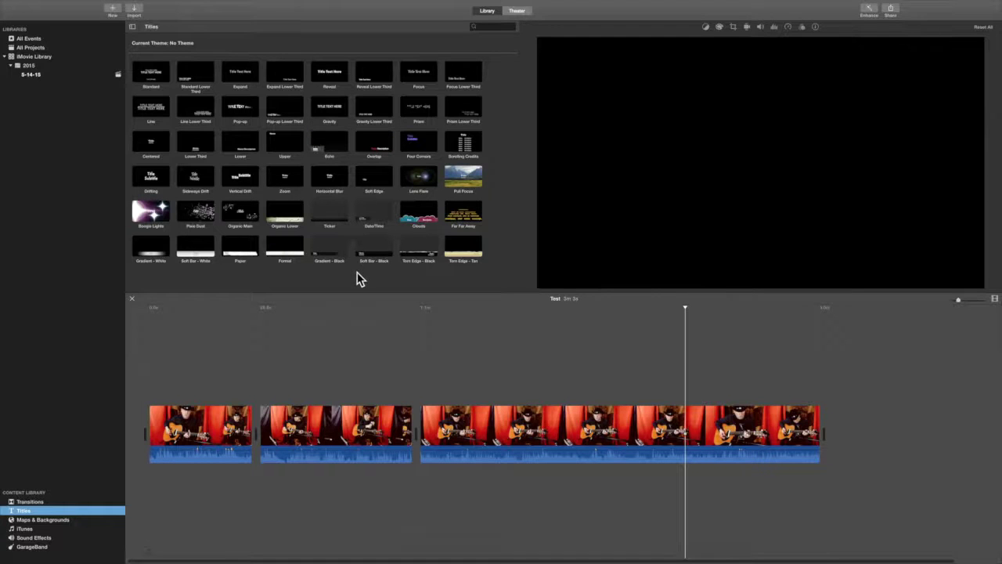
Place a Reveal Lower Third title at the film's start and lengthen it to 12.6 seconds
left_click(211, 501)
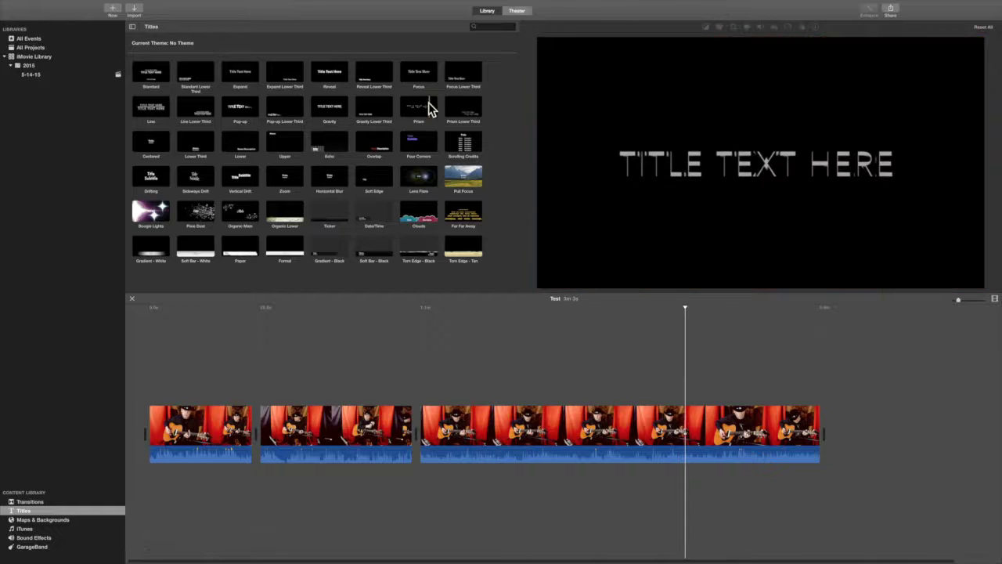
left_click_drag(374, 72, 155, 401)
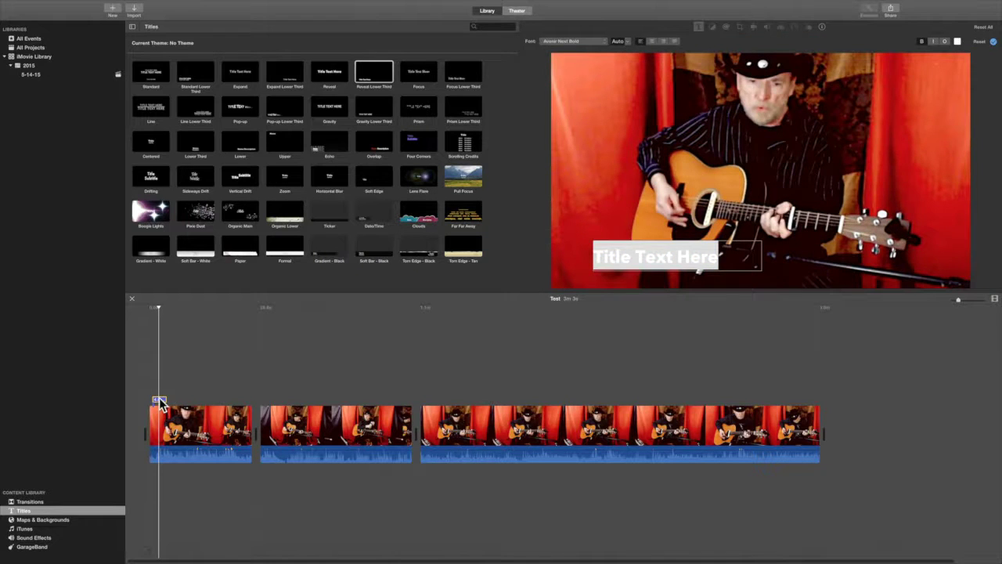
left_click_drag(161, 402, 195, 400)
Change the title text to 'Terry's Title' and preview it over the first clip
left_click(179, 401)
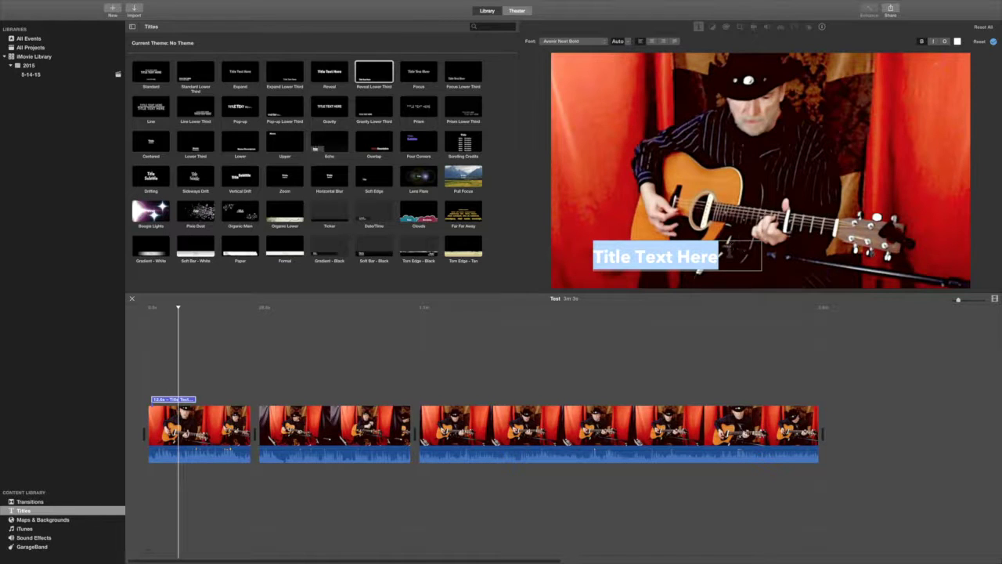
key("BackSpace")
type("Terry's")
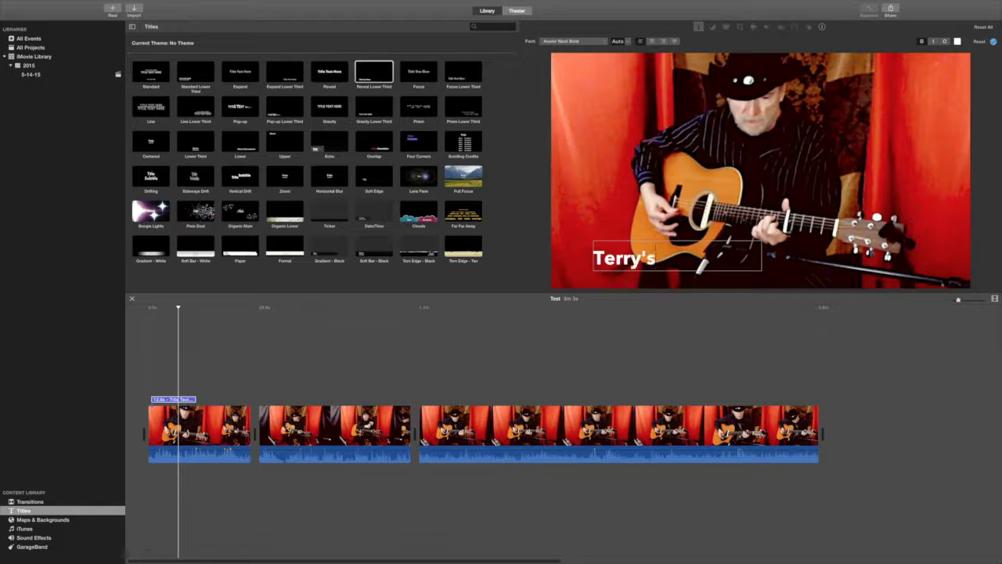
type(" Title")
left_click(354, 106)
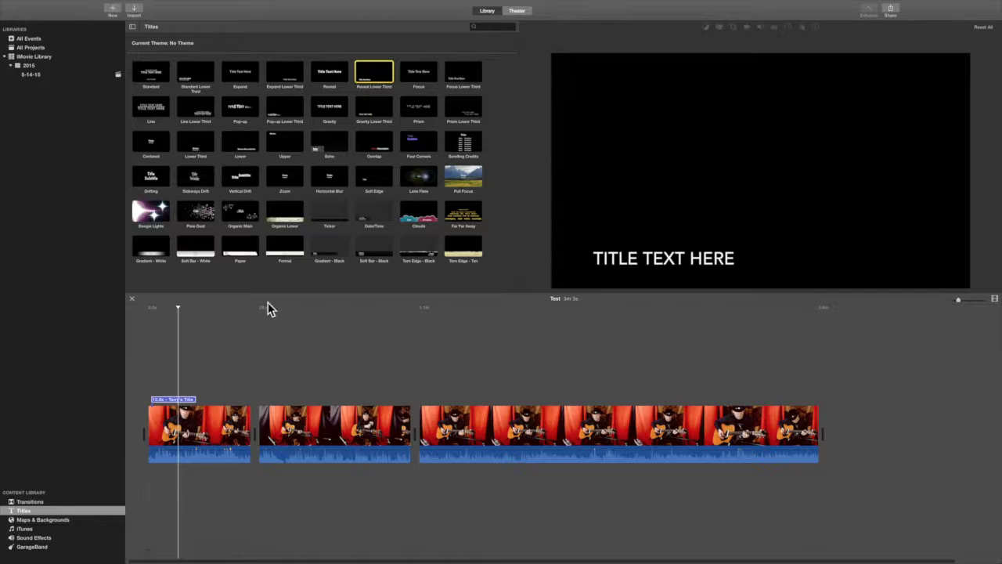
left_click(232, 352)
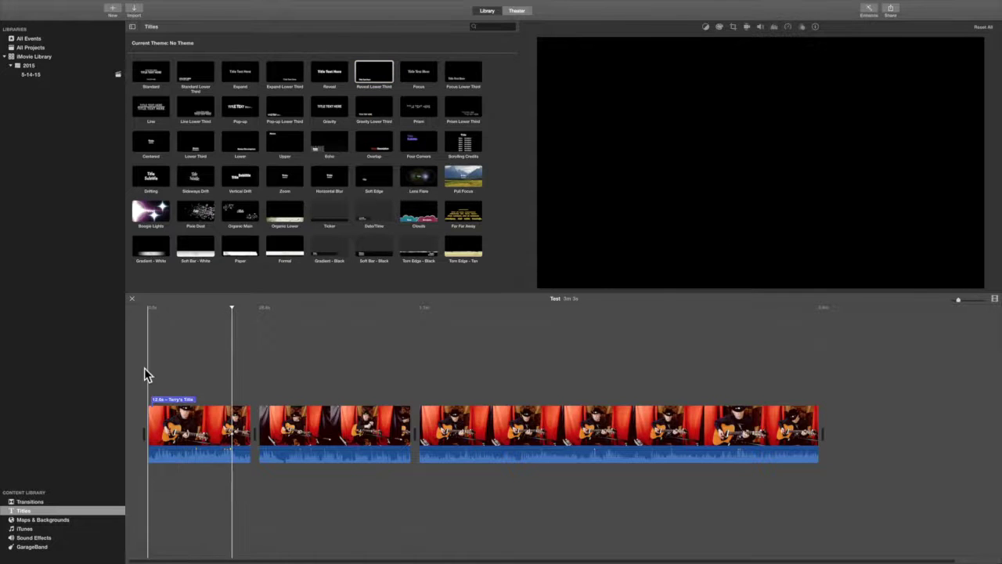
left_click(172, 358)
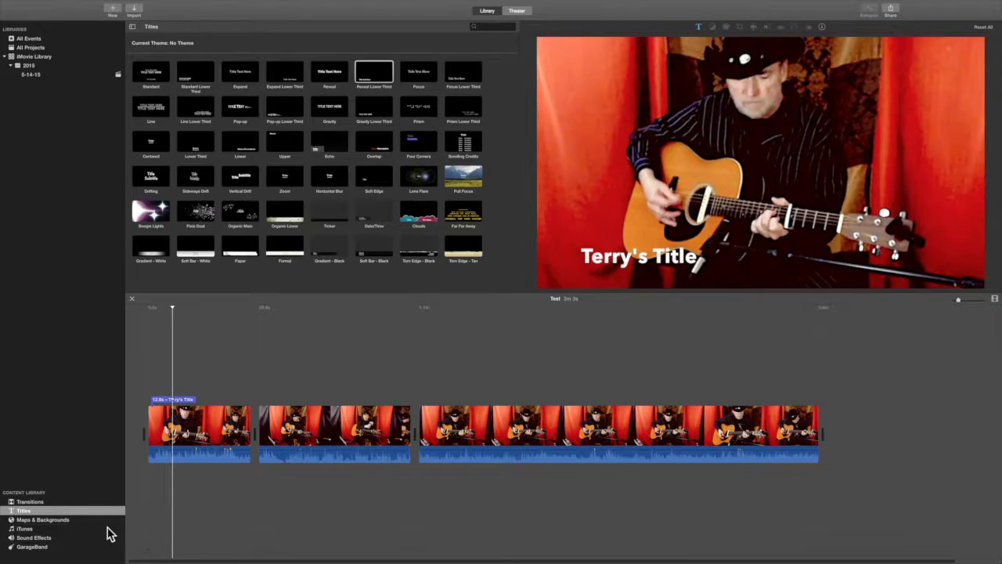
Insert the Silk-Orange background at the movie's start and move the title onto it
left_click(53, 520)
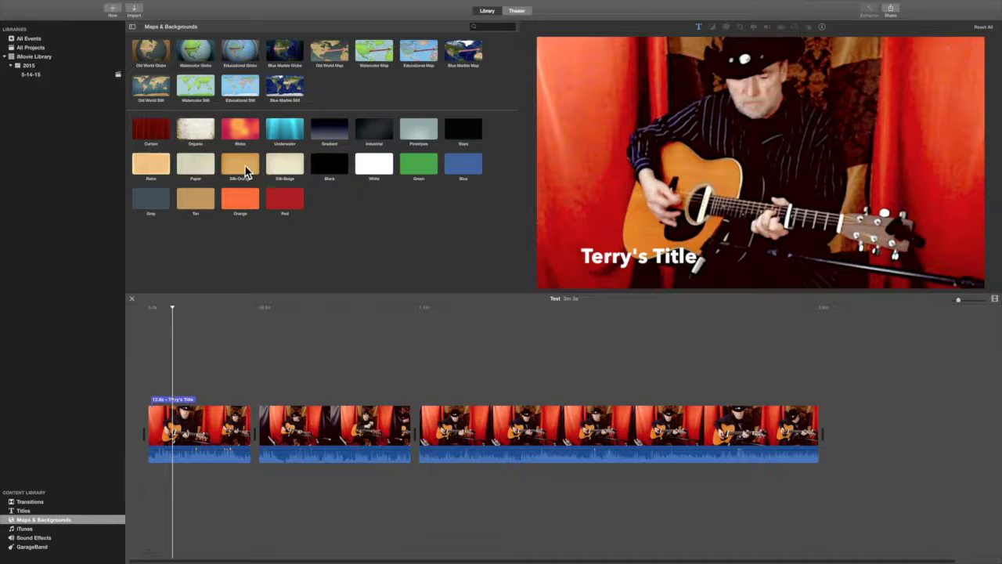
left_click_drag(245, 166, 147, 431)
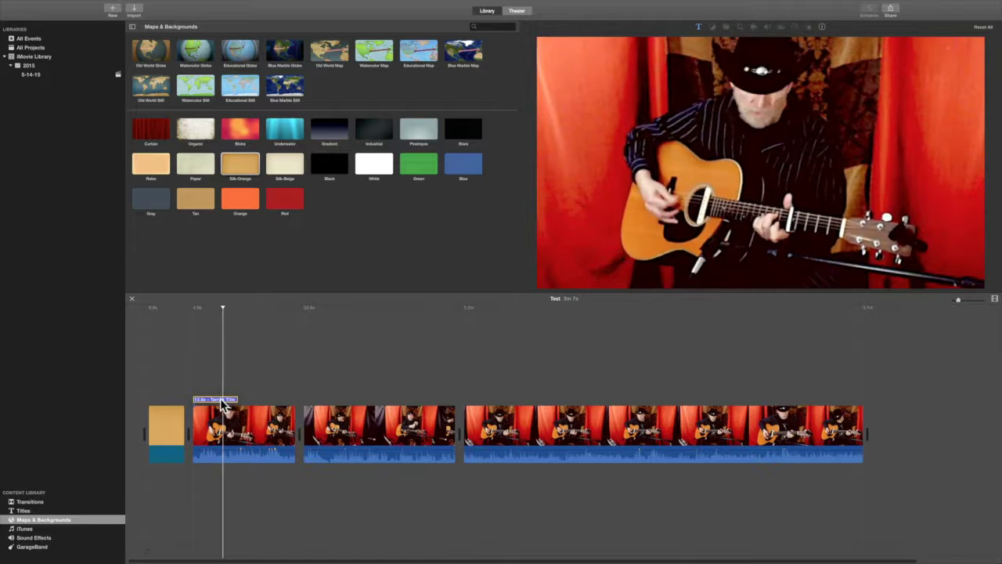
left_click_drag(226, 407, 186, 403)
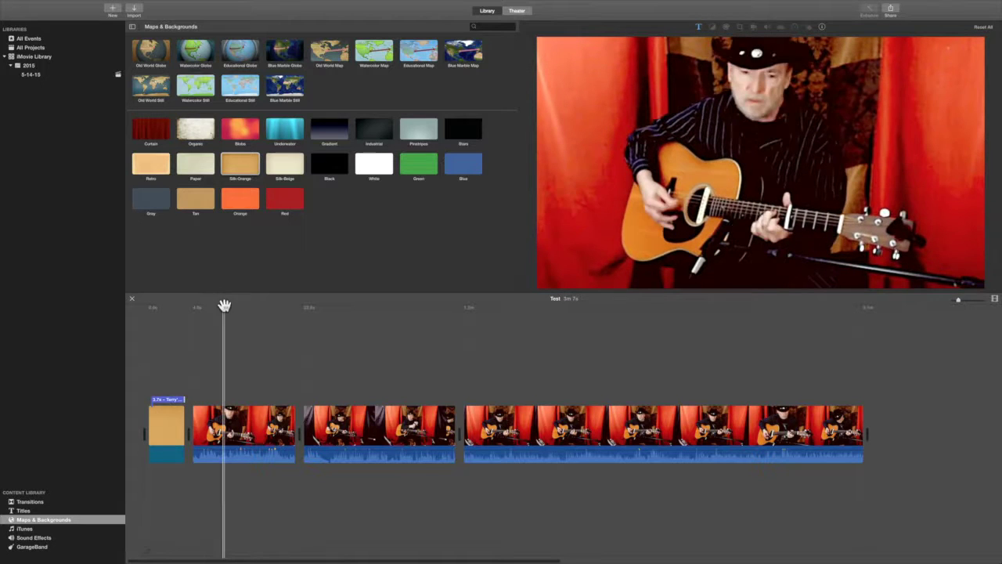
left_click(156, 319)
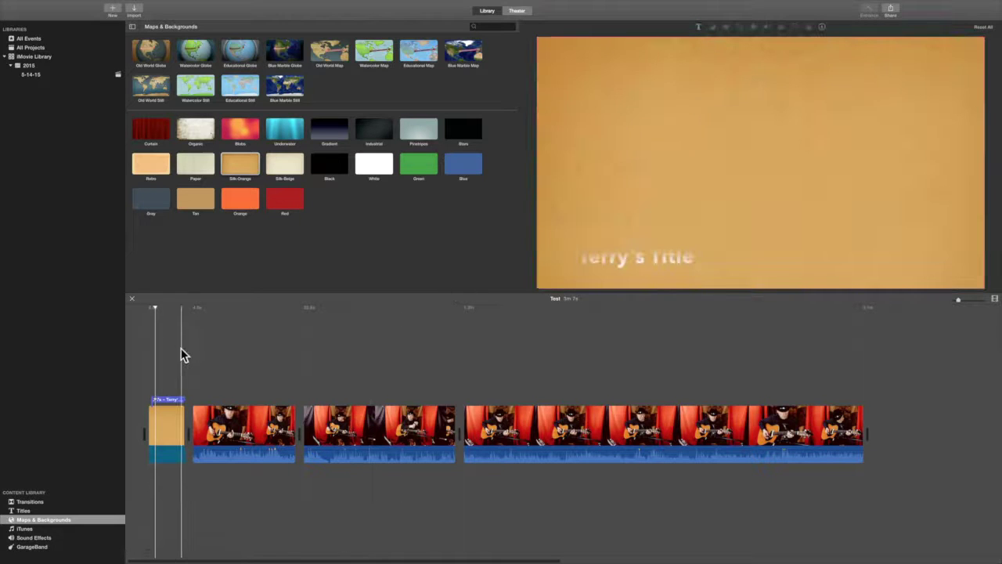
left_click(159, 337)
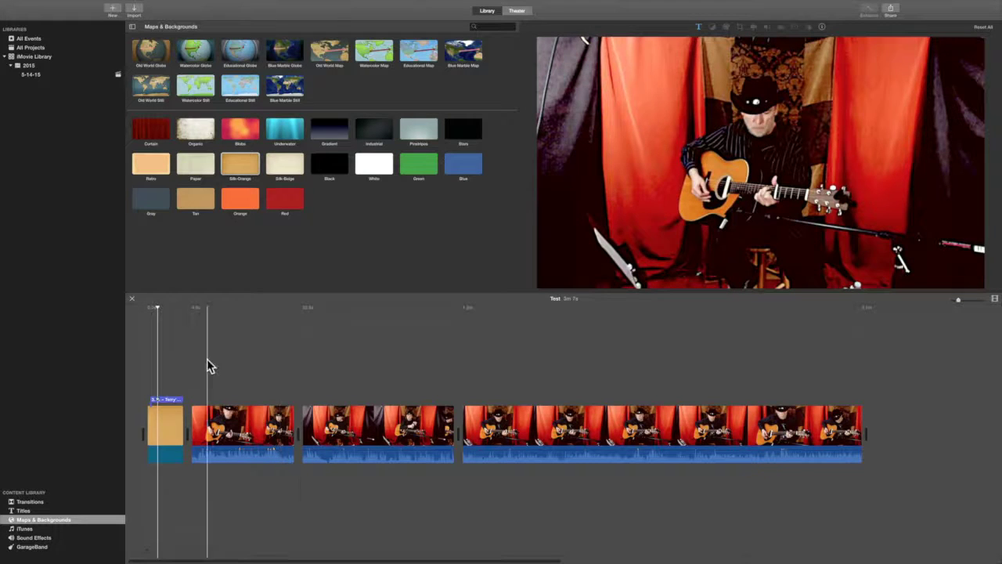
Play the movie from the first guitar clip to review it
left_click_drag(157, 313, 269, 336)
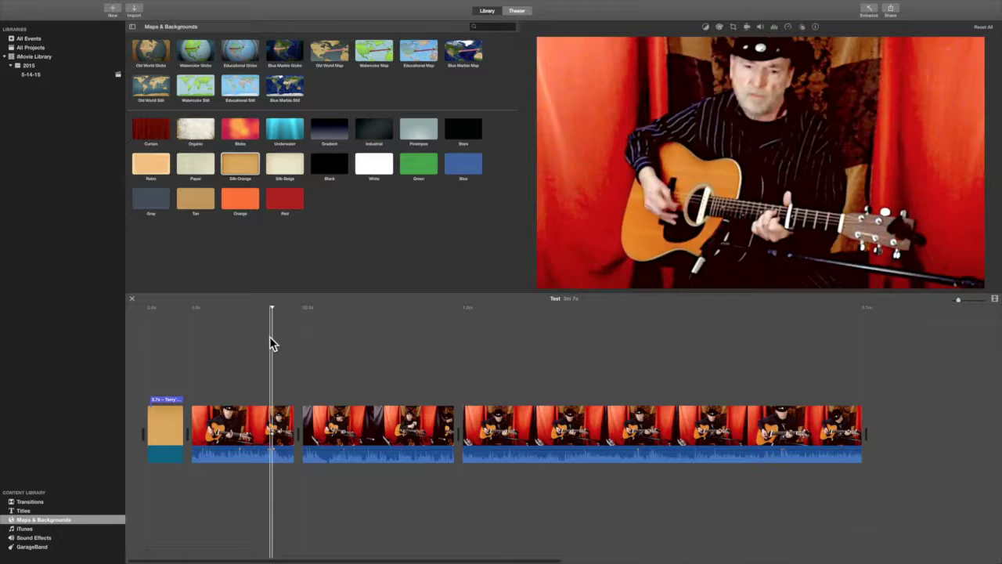
key("space")
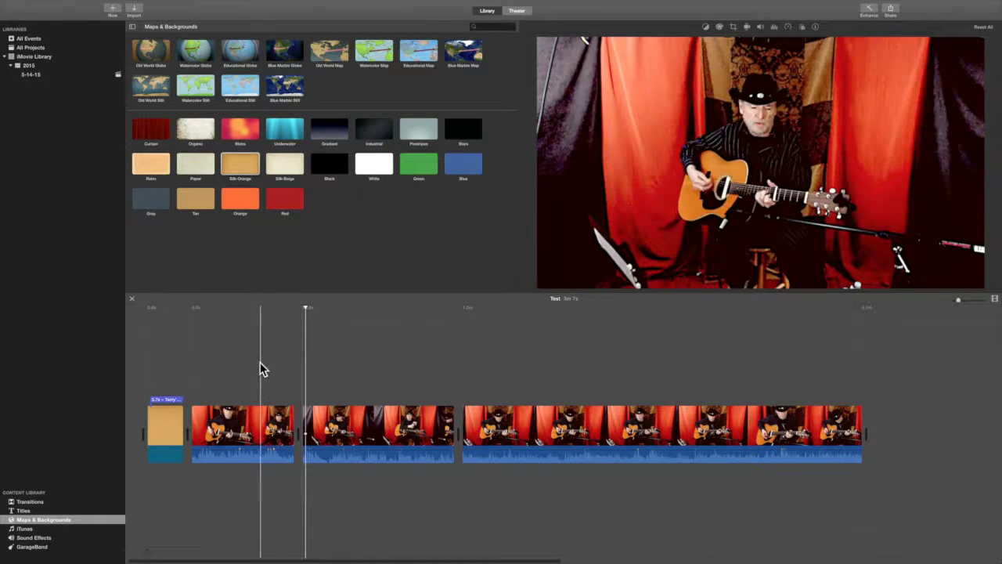
left_click(380, 415)
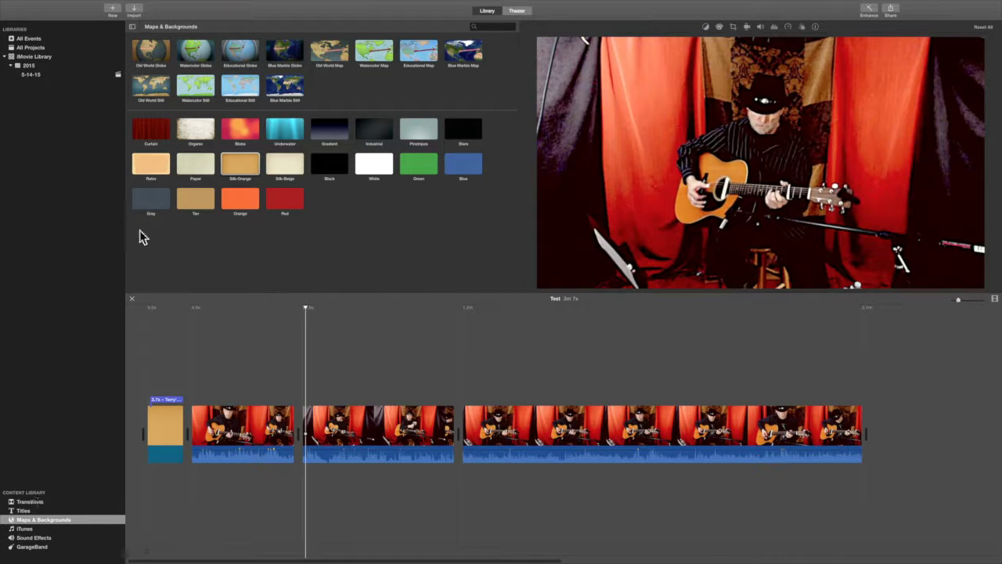
Switch the browser via All Events and All Projects to the iMovie Library's media
left_click(31, 40)
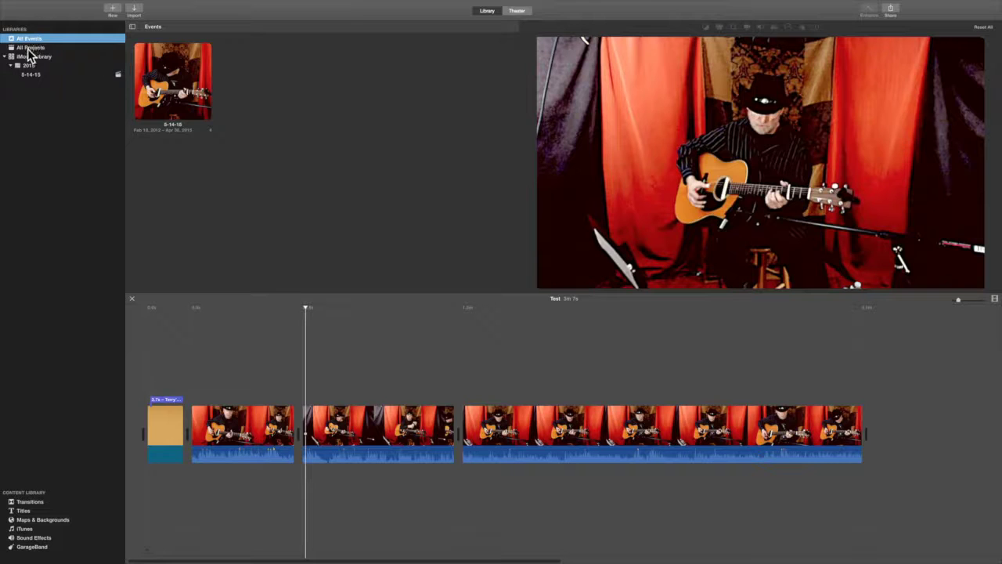
left_click(30, 49)
left_click(30, 56)
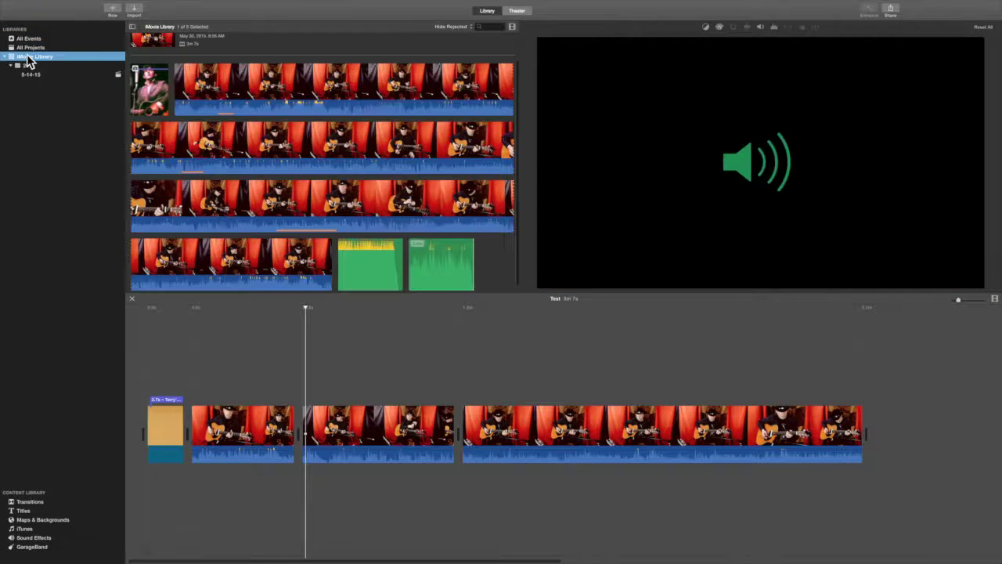
Insert the singer photo right after the first guitar clip, extending the project to 3m 11s
left_click(151, 84)
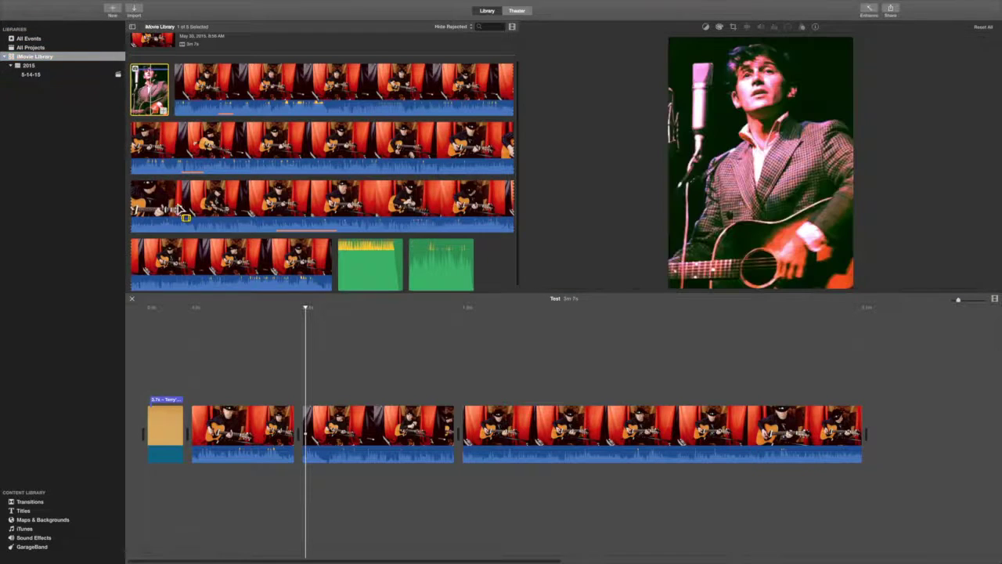
scroll(204, 235, "down", 1)
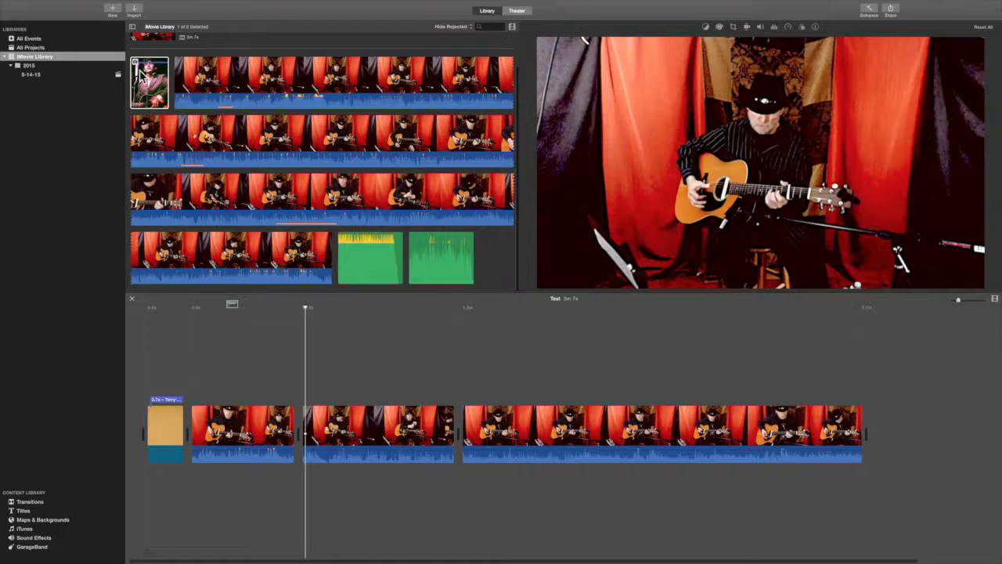
left_click_drag(150, 80, 310, 408)
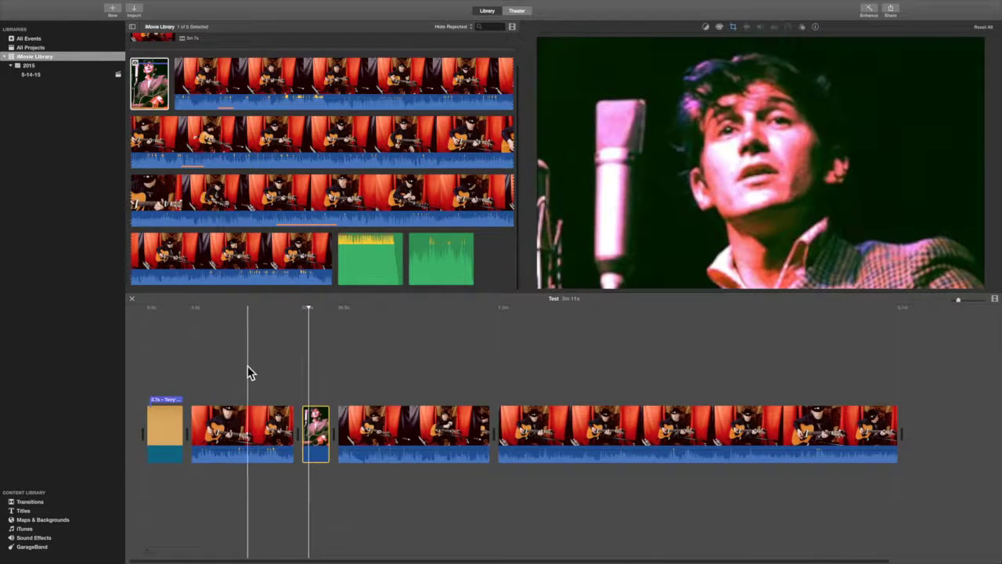
left_click(304, 305)
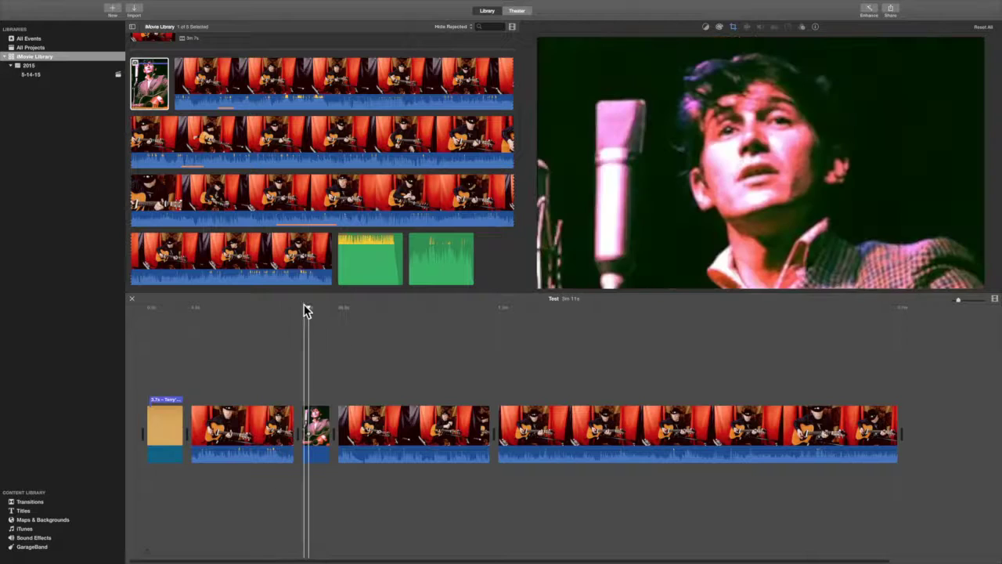
left_click(277, 313)
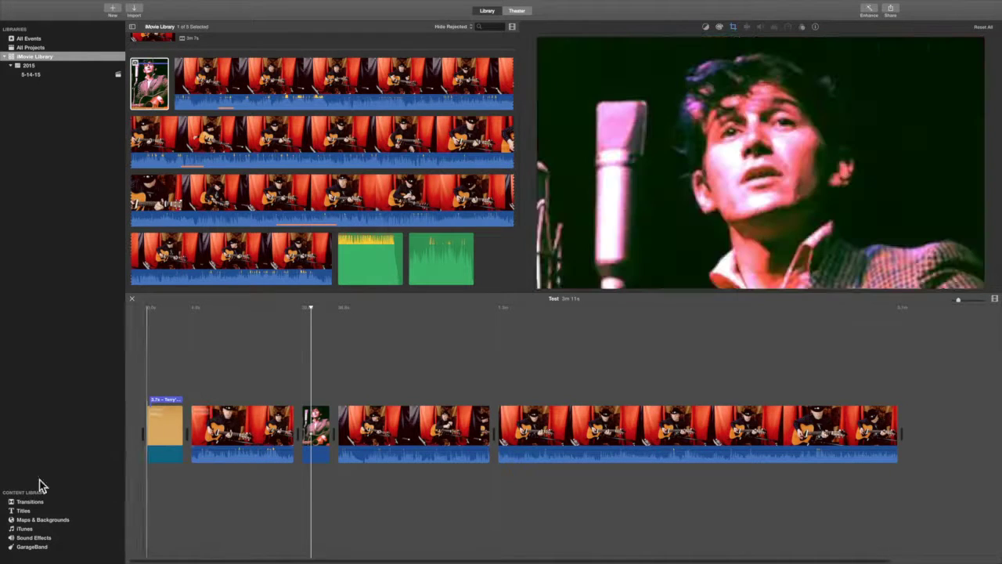
Add a Cross Dissolve between the two long guitar clips and play it back
left_click(25, 503)
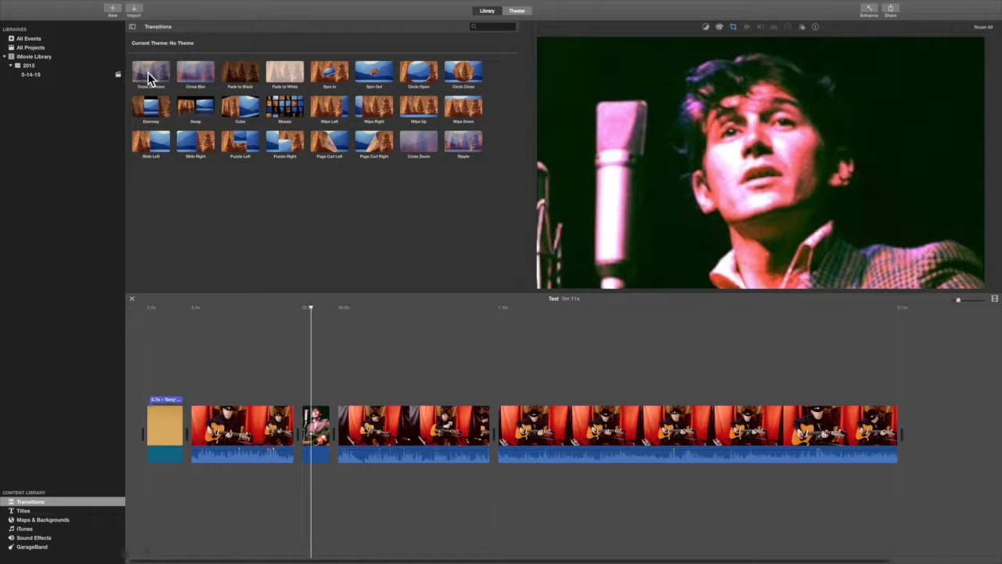
left_click_drag(151, 77, 494, 441)
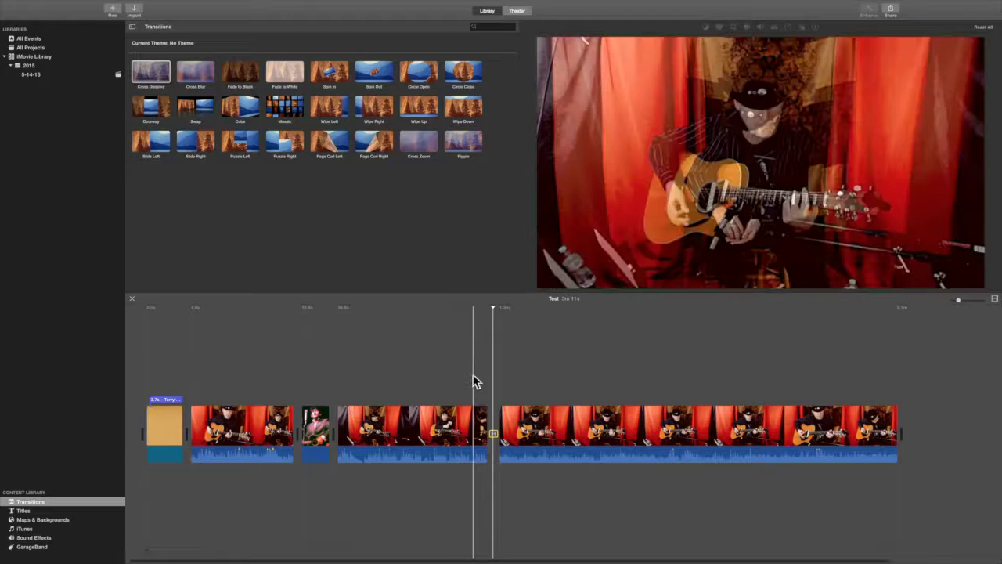
left_click(473, 381)
key("space")
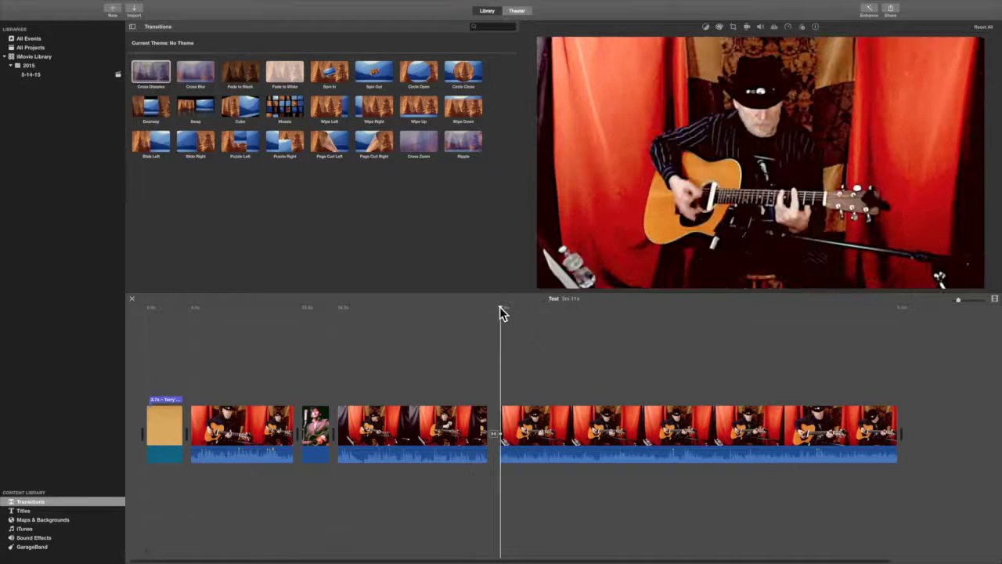
left_click(473, 319)
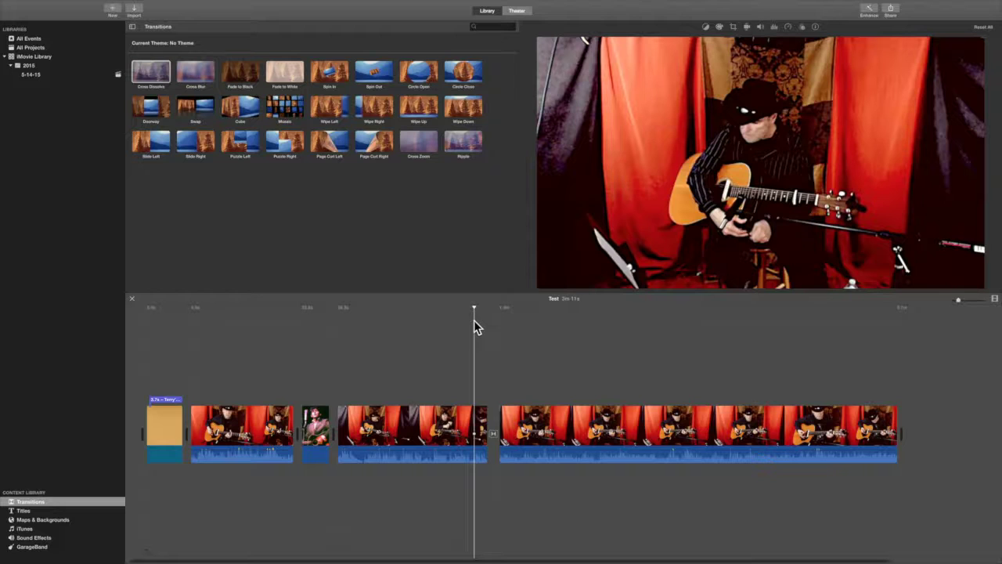
key("space")
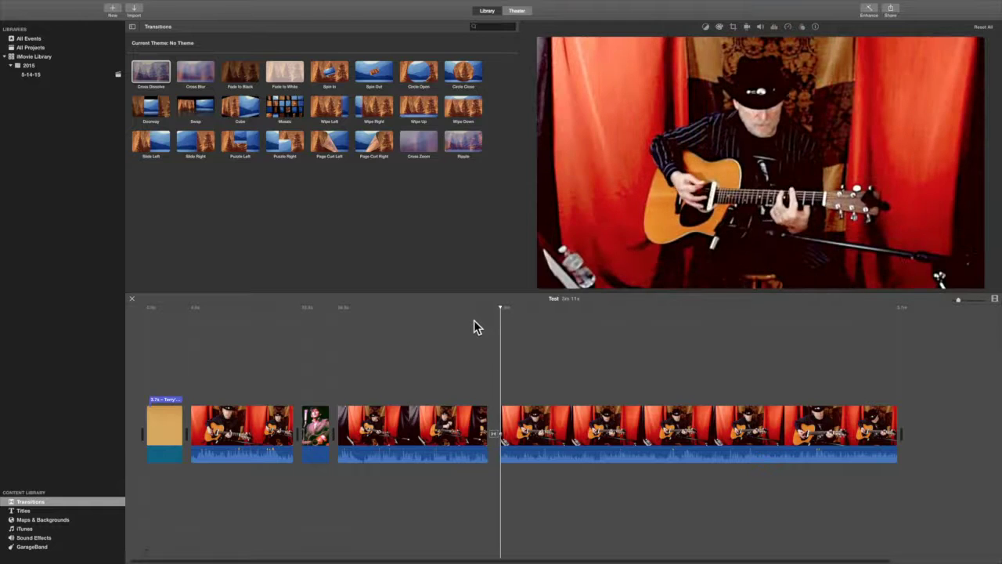
Trim the clip edge at the dissolve, shortening the project to 3m 9s, and replay it
left_click(494, 433)
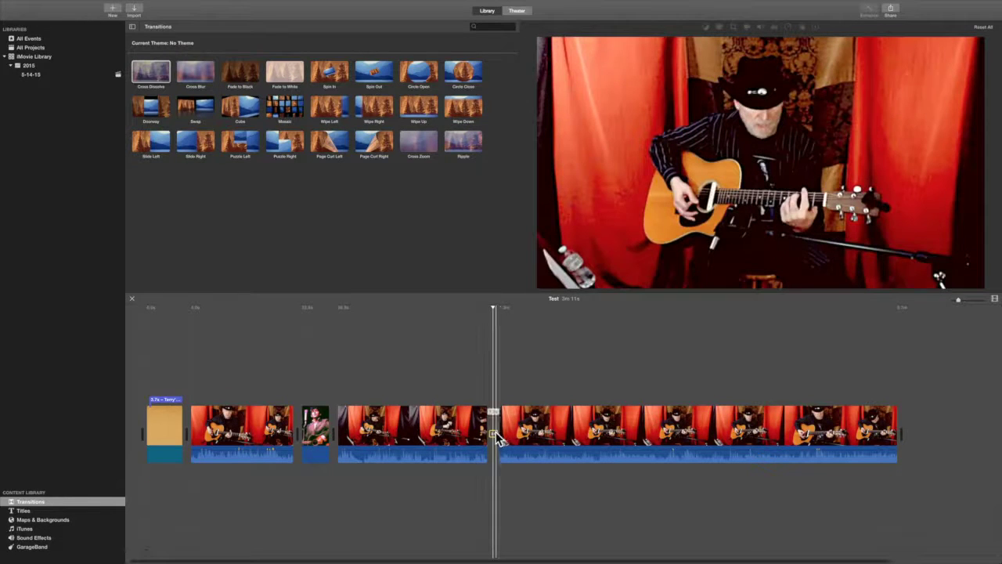
left_click_drag(498, 434, 492, 434)
key("space")
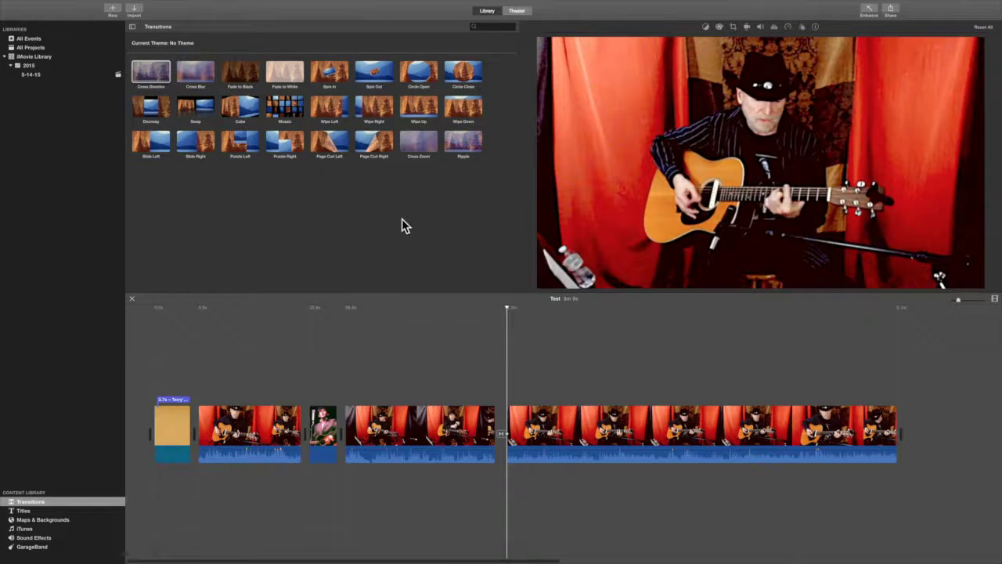
Insert a Circle Open transition between the orange title clip and first guitar clip and preview it
left_click(282, 110)
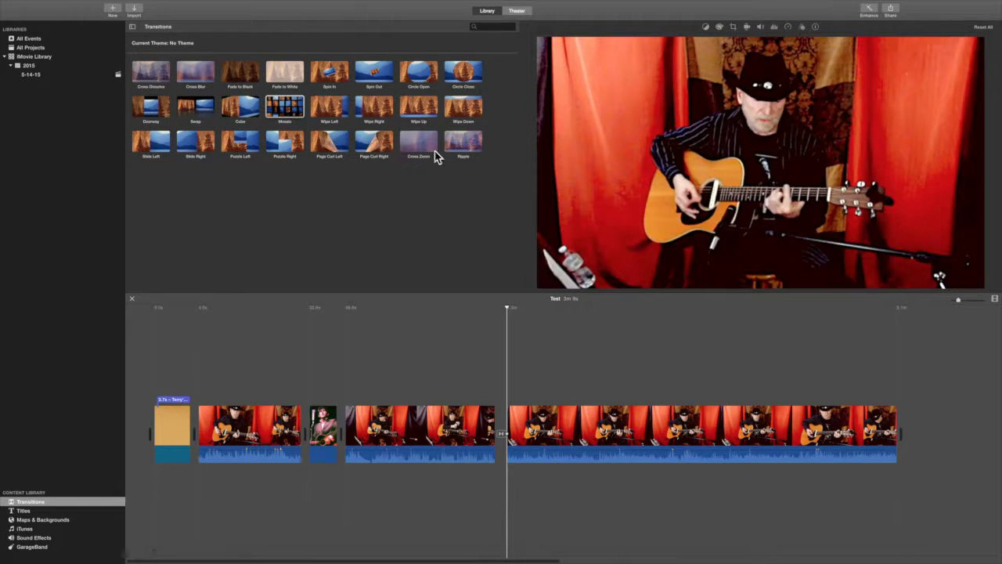
left_click_drag(423, 74, 190, 422)
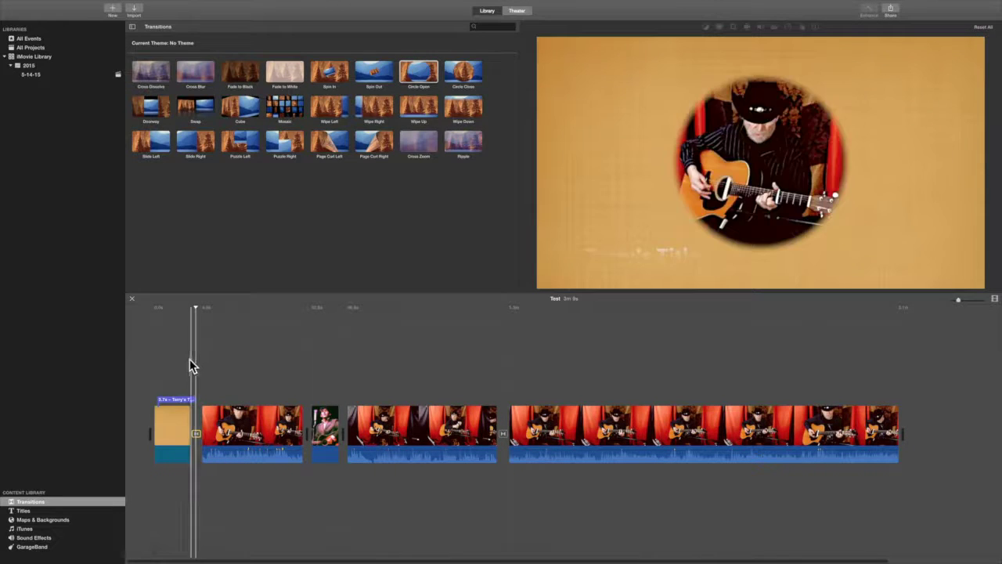
key("space")
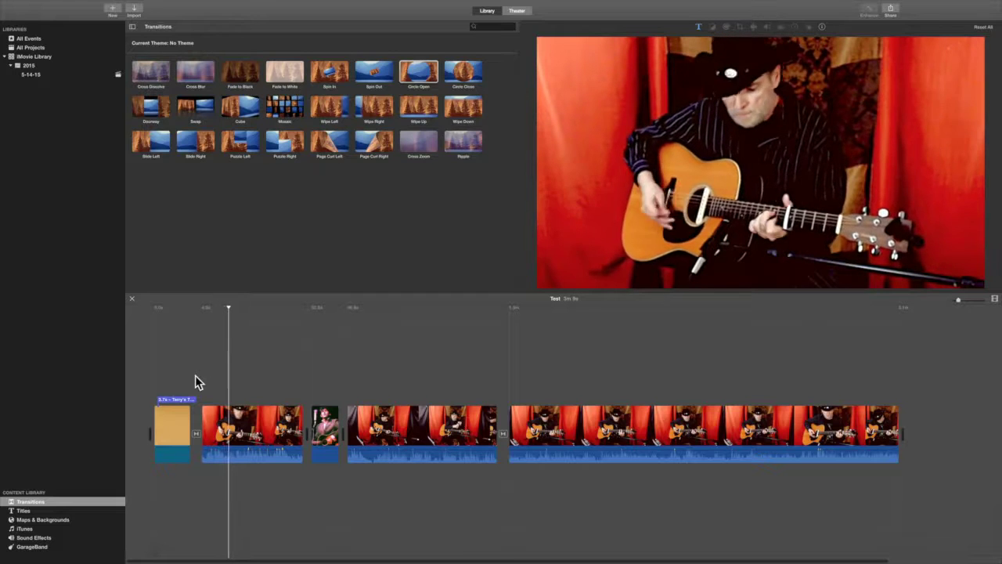
key("space")
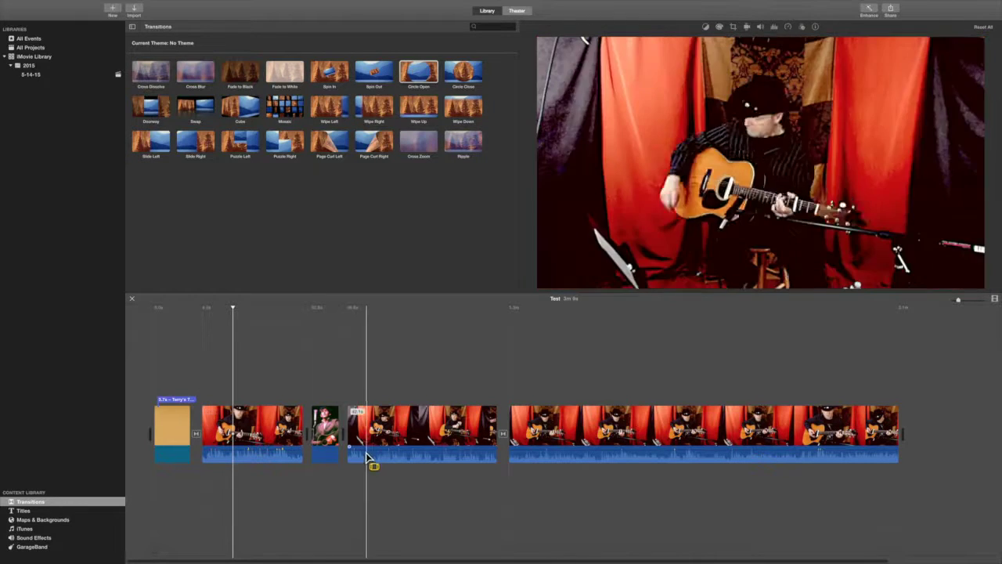
Mute the guitar clip after the singer photo to 0% volume and play it to check
left_click_drag(392, 450, 393, 473)
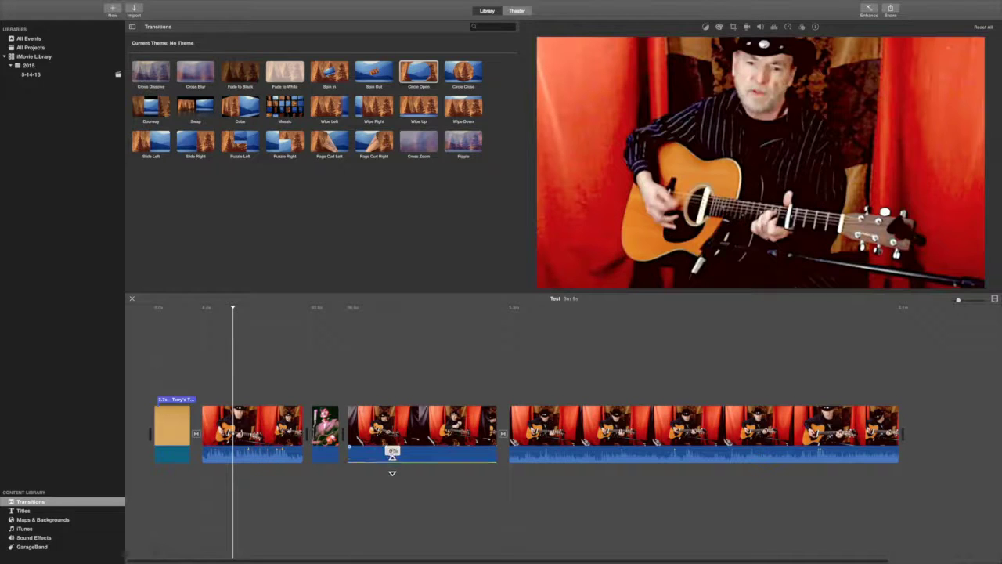
left_click(394, 378)
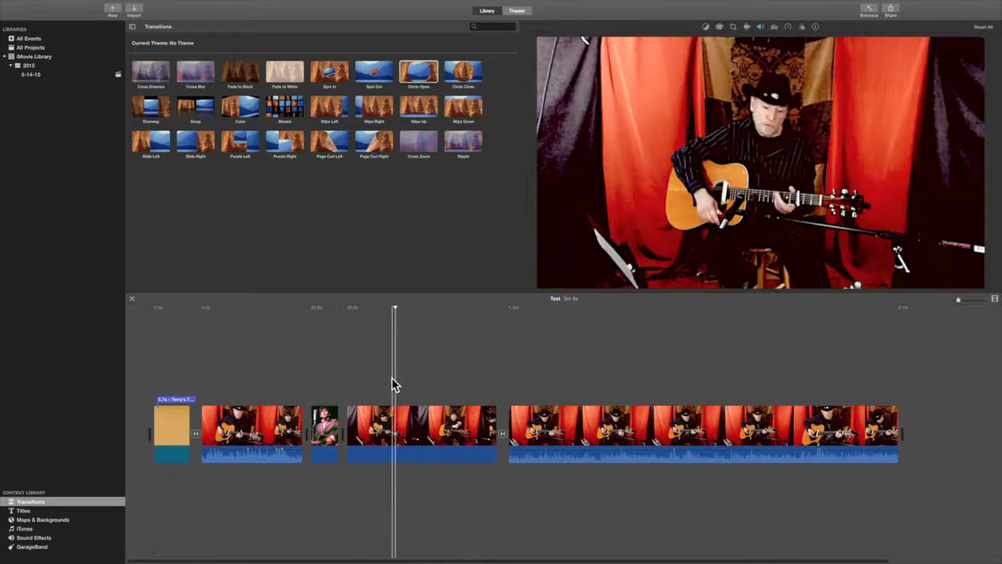
key("space")
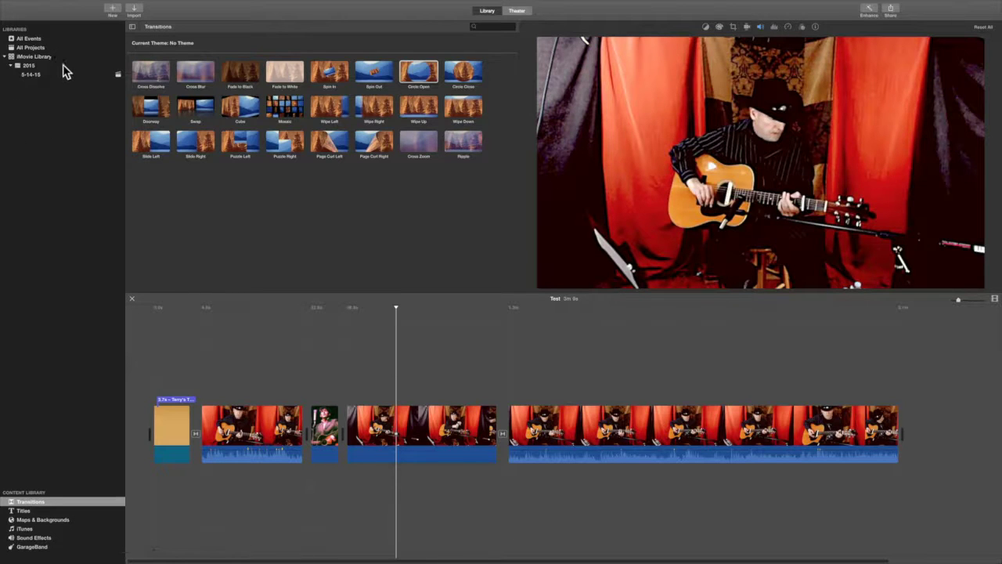
Browse via All Projects and All Events to the 2015 event's clips
left_click(34, 49)
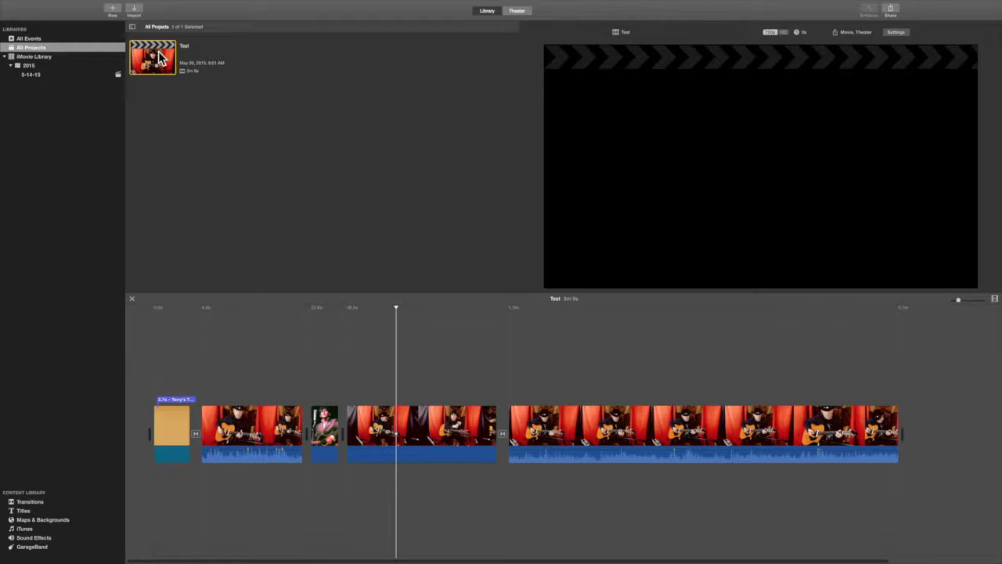
left_click(31, 39)
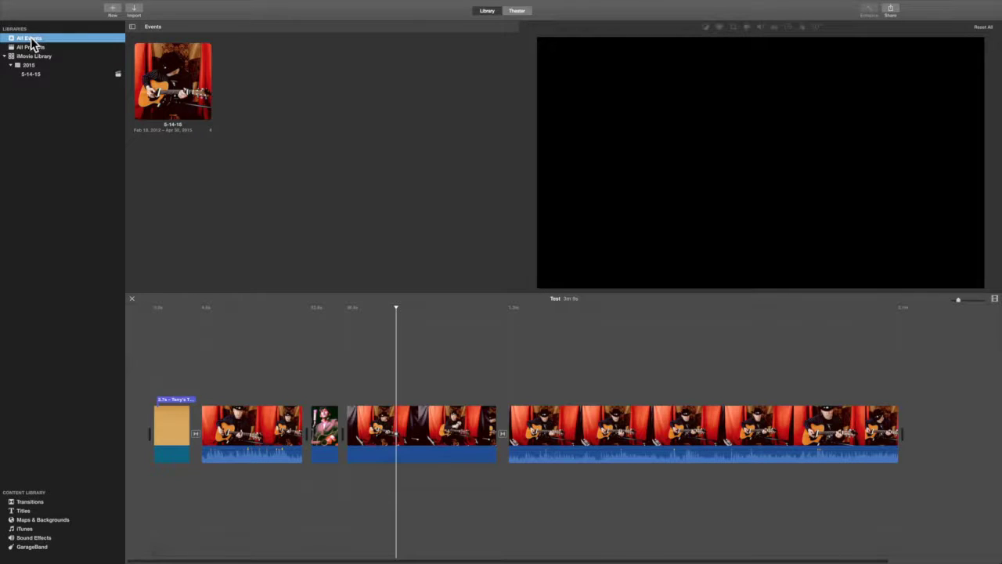
left_click(34, 48)
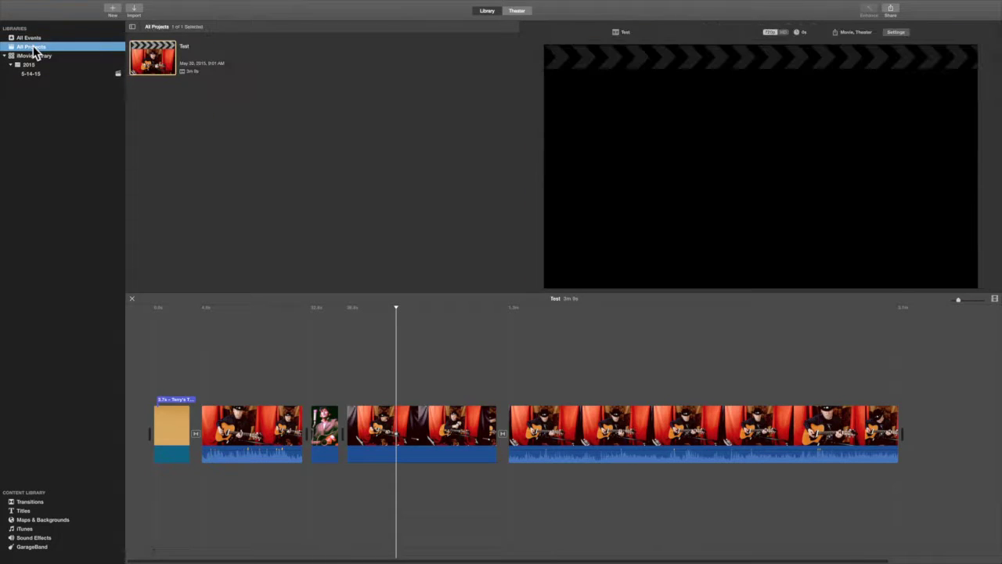
left_click(34, 56)
left_click(29, 66)
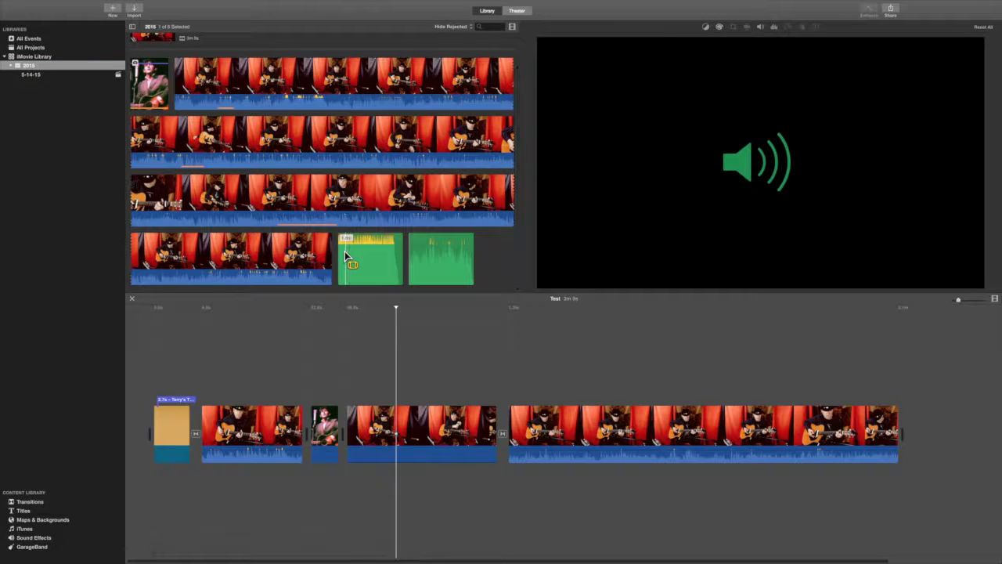
Add a Down The Drain audio range beneath the singer photo, trimmed to 3.8 seconds
left_click_drag(345, 258, 409, 458)
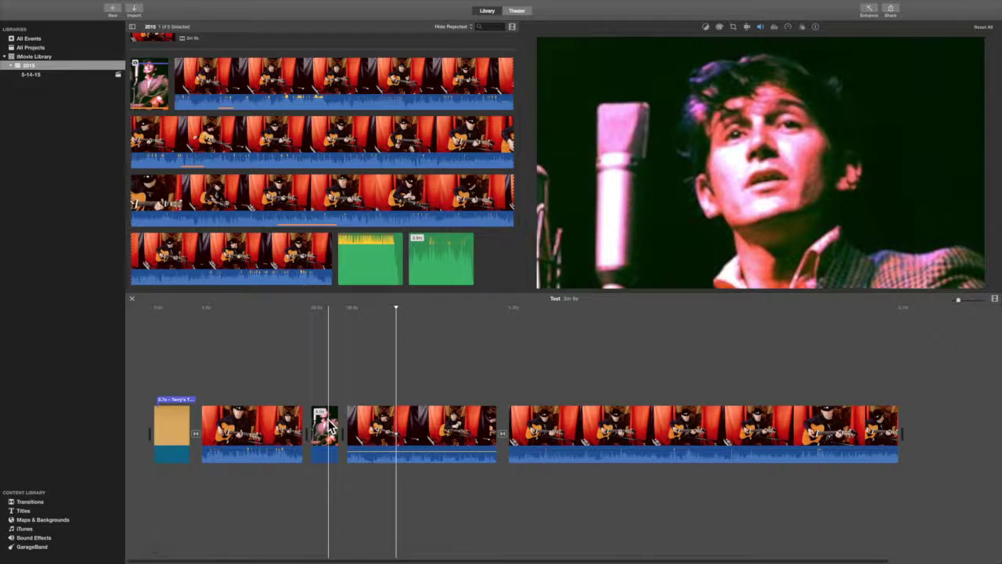
left_click(361, 243)
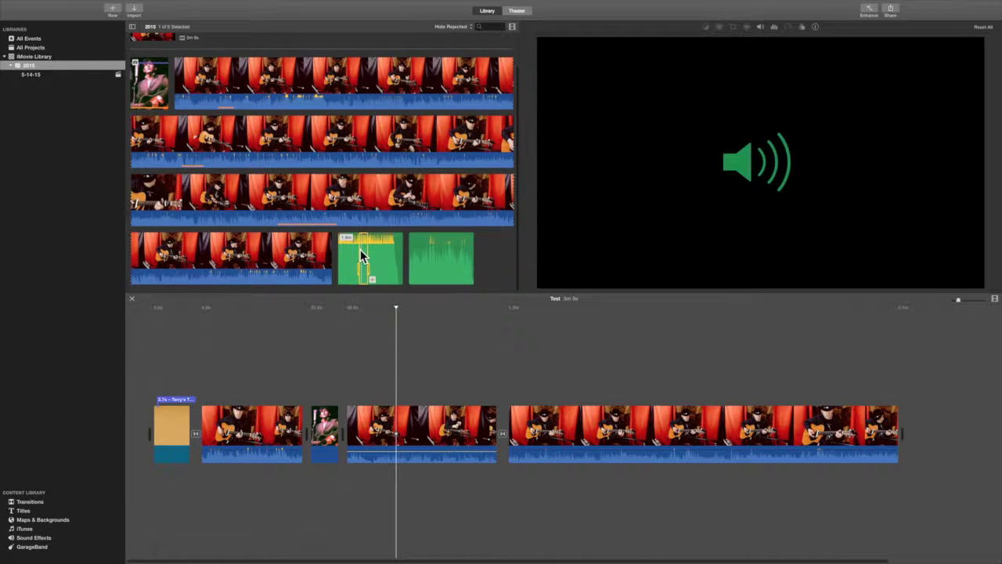
left_click_drag(368, 259, 310, 498)
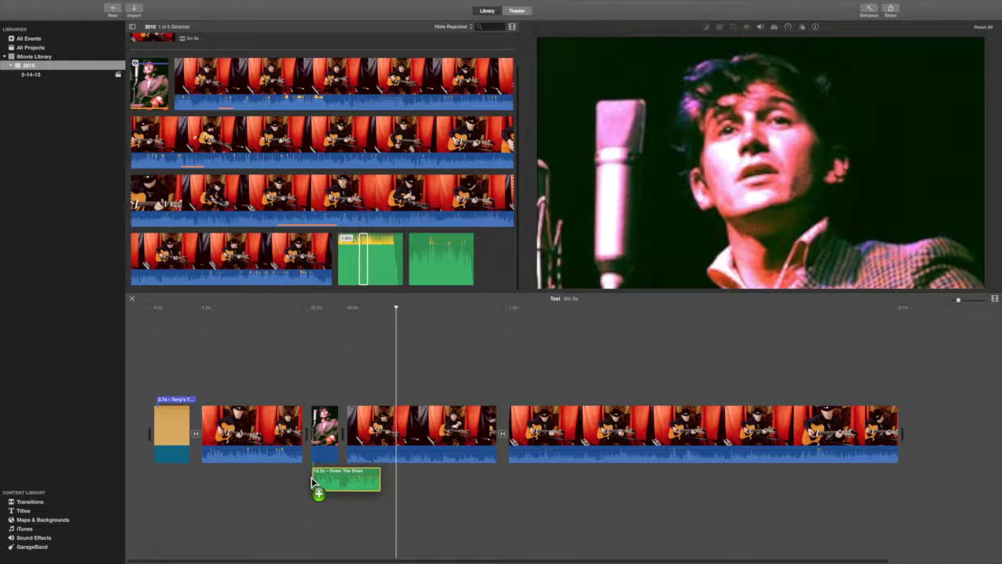
left_click_drag(379, 478, 345, 479)
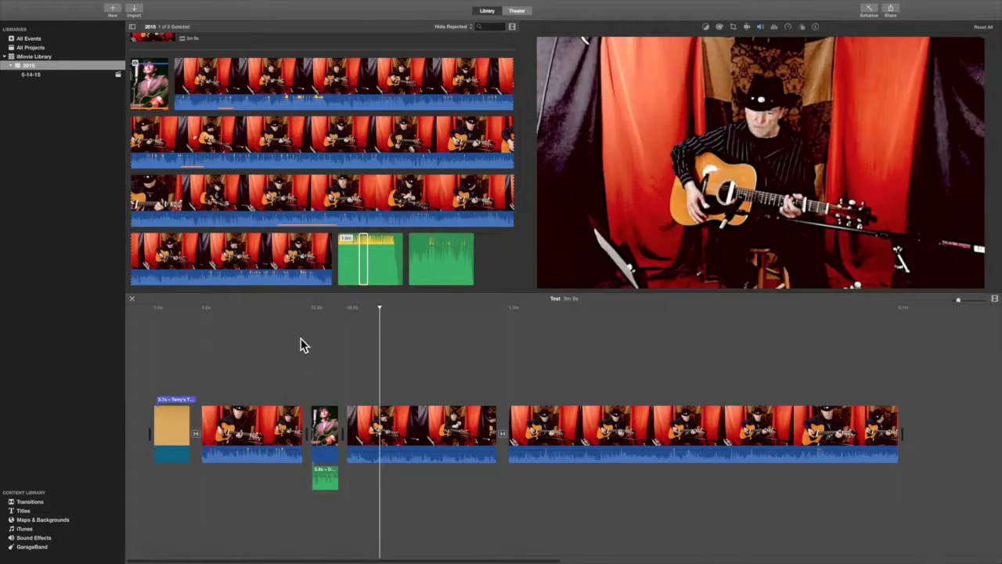
Play the photo with its new audio and set the following guitar clip's volume to 0%
left_click(310, 338)
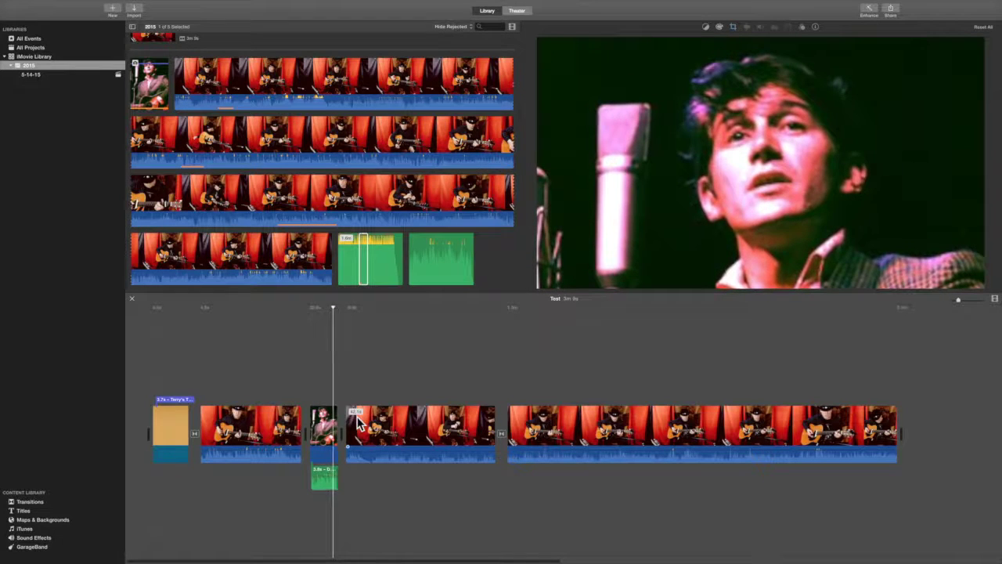
left_click(337, 481)
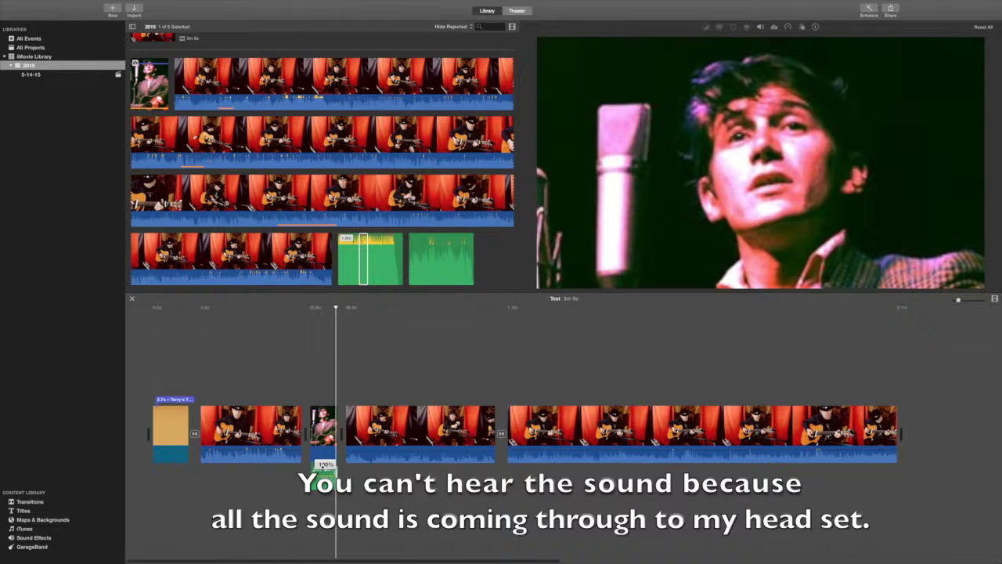
key("space")
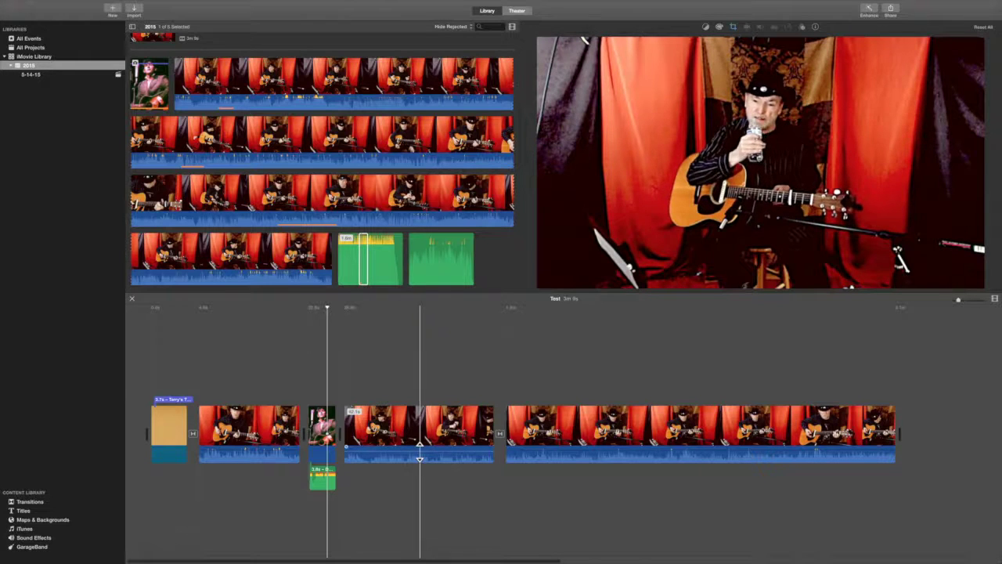
mouse_move(420, 456)
left_mouse_down()
mouse_move(420, 473)
mouse_move(423, 460)
left_mouse_up()
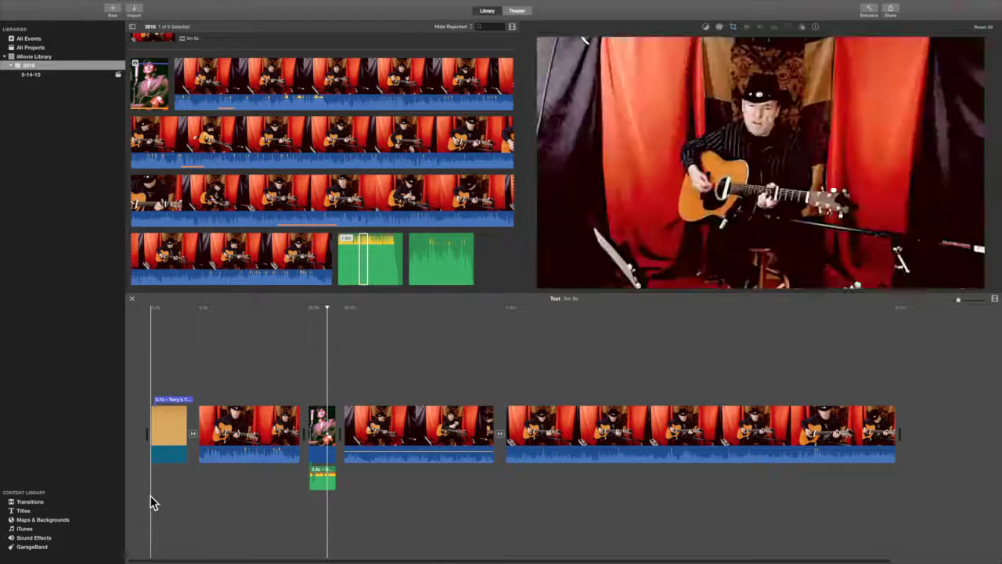
left_click(43, 501)
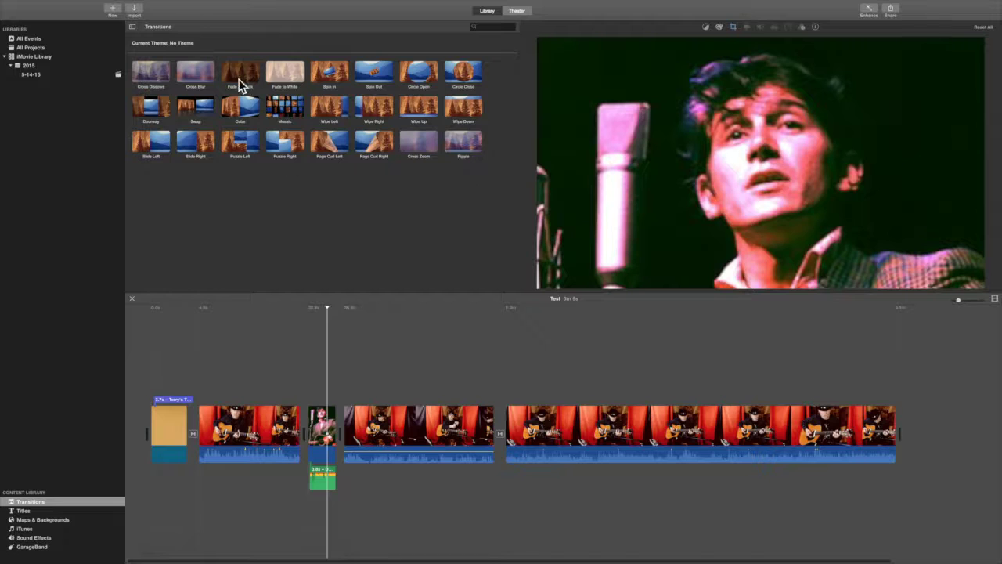
Add Fade to Black after the last guitar clip and play the ending to preview it
left_click_drag(236, 75, 903, 423)
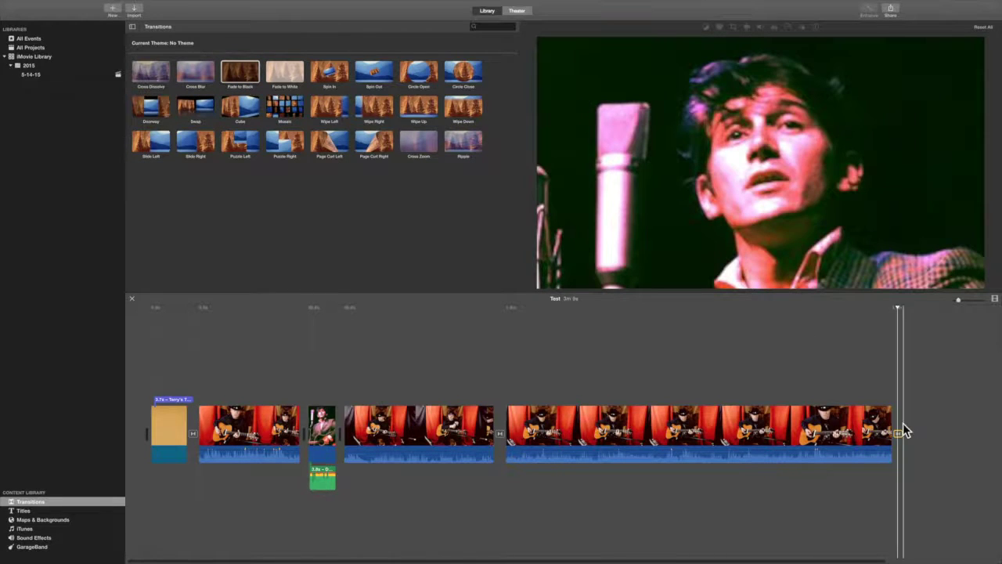
left_click(856, 380)
key("space")
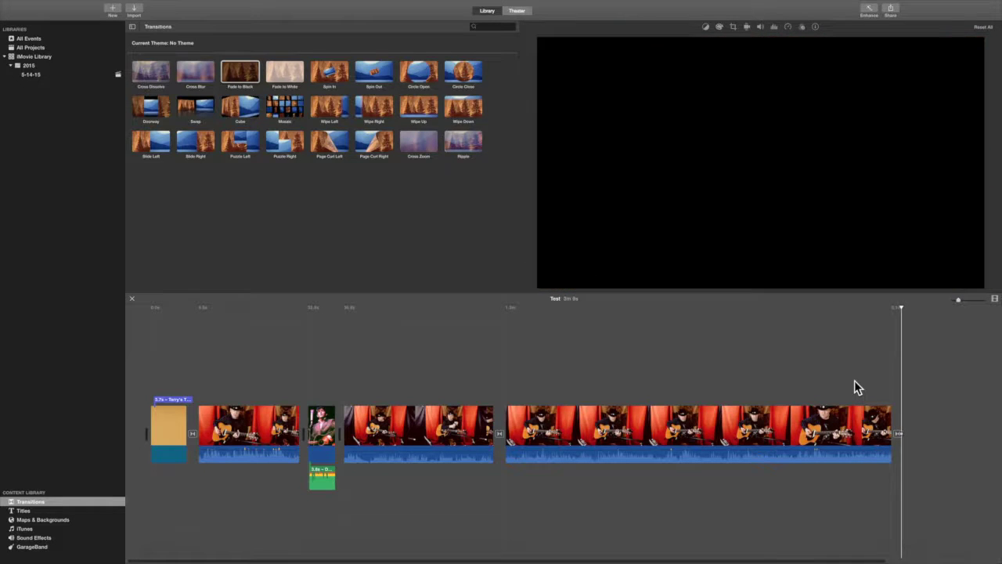
key("space")
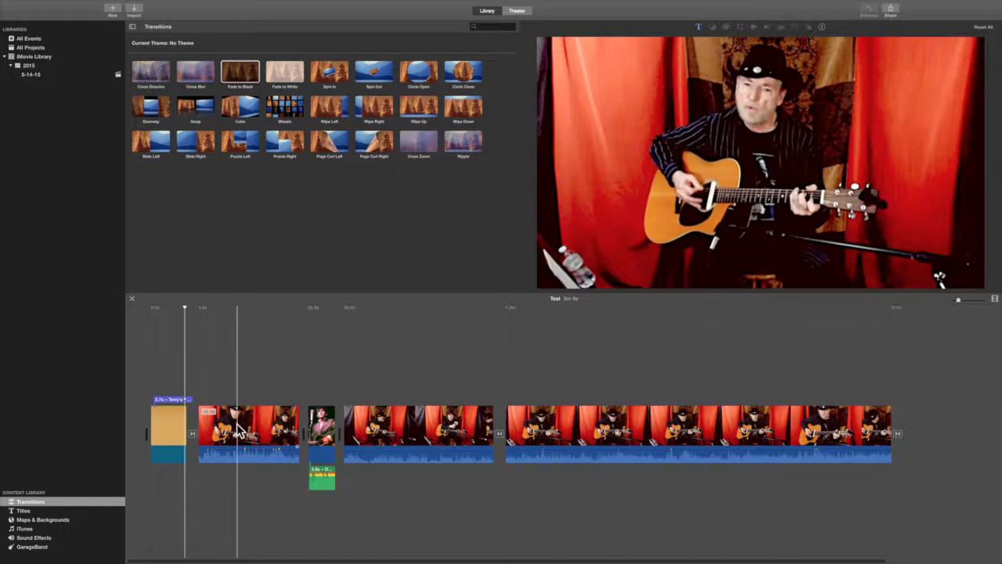
Browse the Titles templates and preview Scrolling Credits in the viewer
left_click(25, 512)
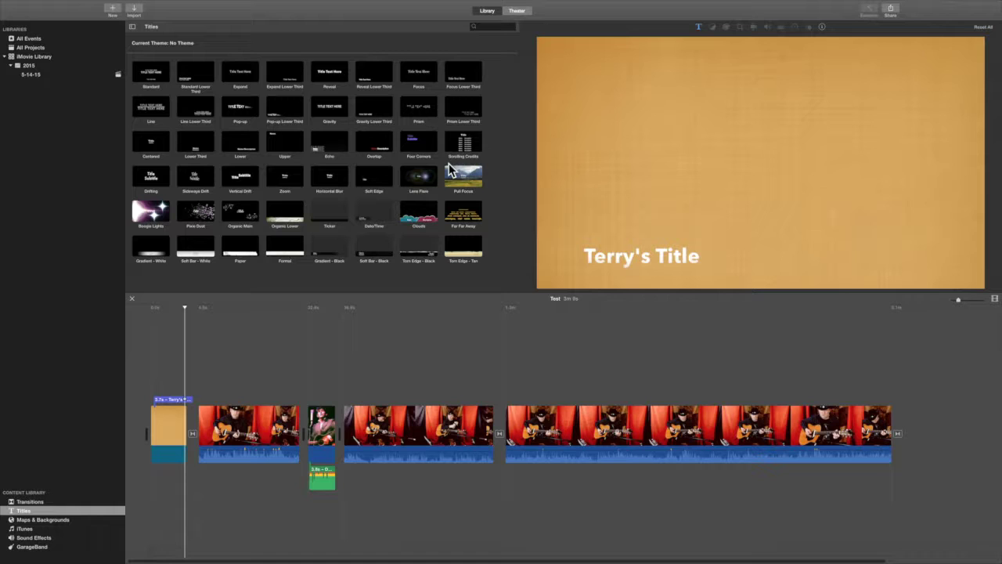
left_click(457, 149)
mouse_move(463, 148)
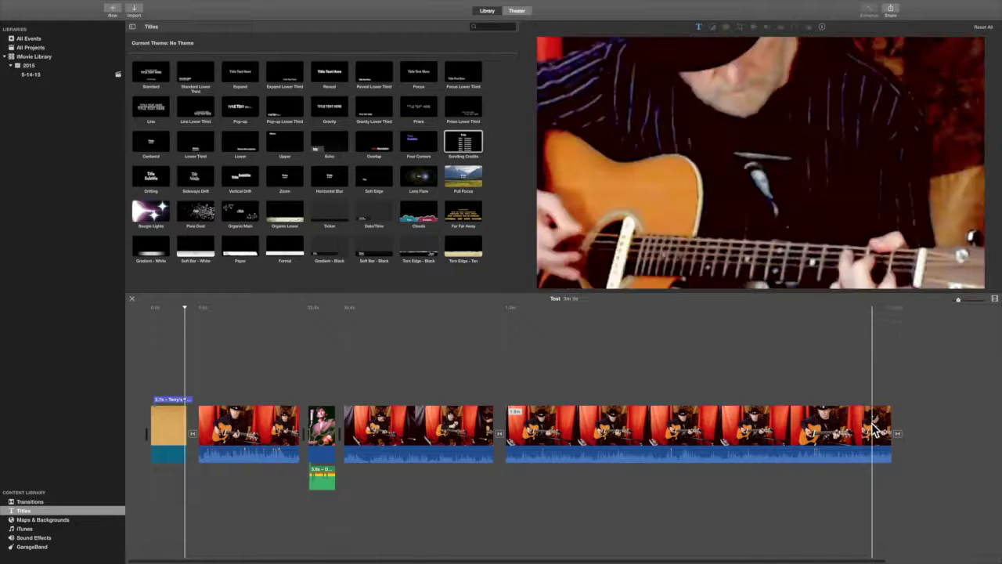
Trim the end of the final guitar clip, shortening the project to about 3m 4s
left_click_drag(889, 423, 868, 418)
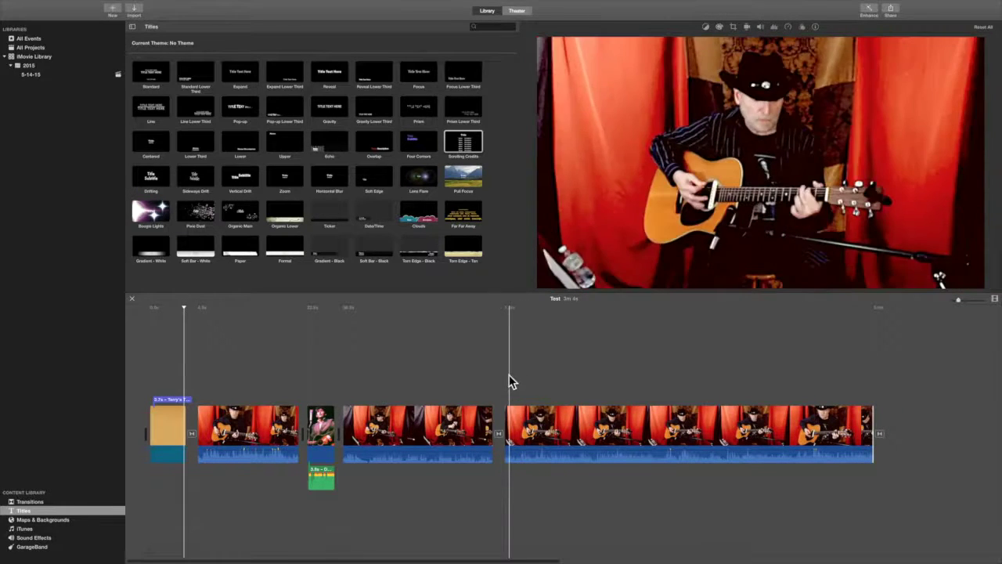